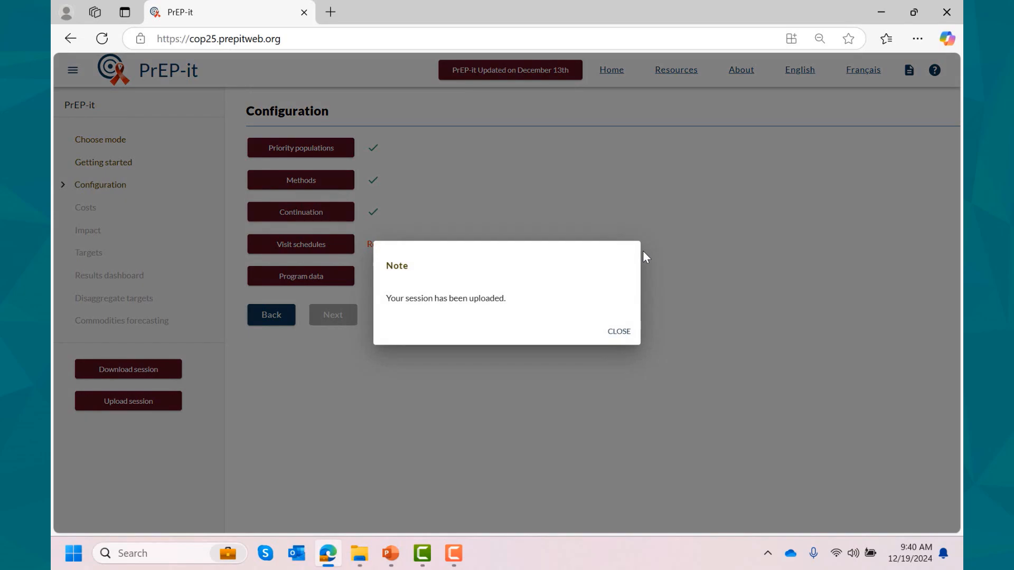
- Dismiss the upload note, open the continuation settings and review the default continuation curves from prior studies
click(619, 332)
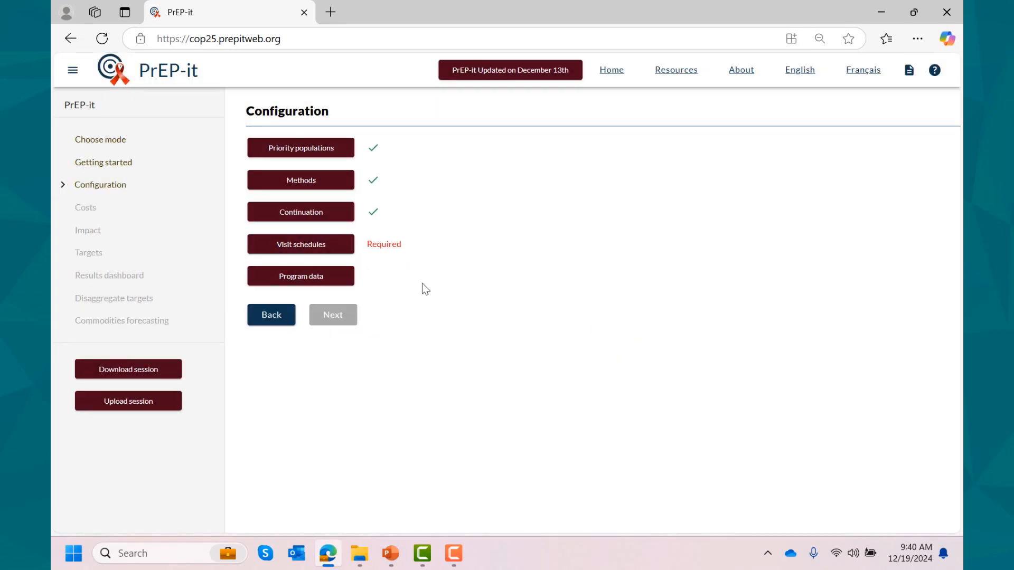
click(323, 215)
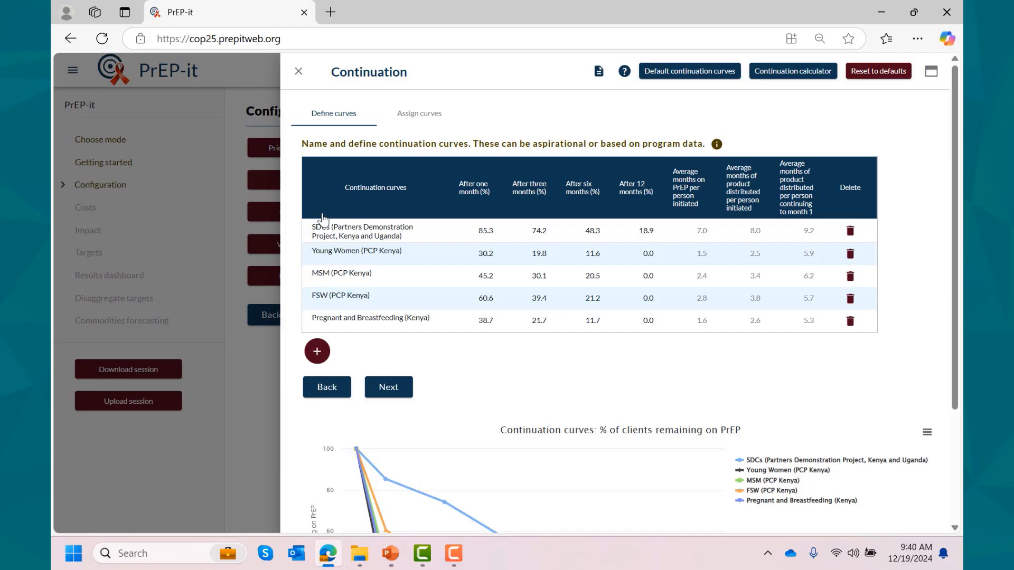
click(668, 72)
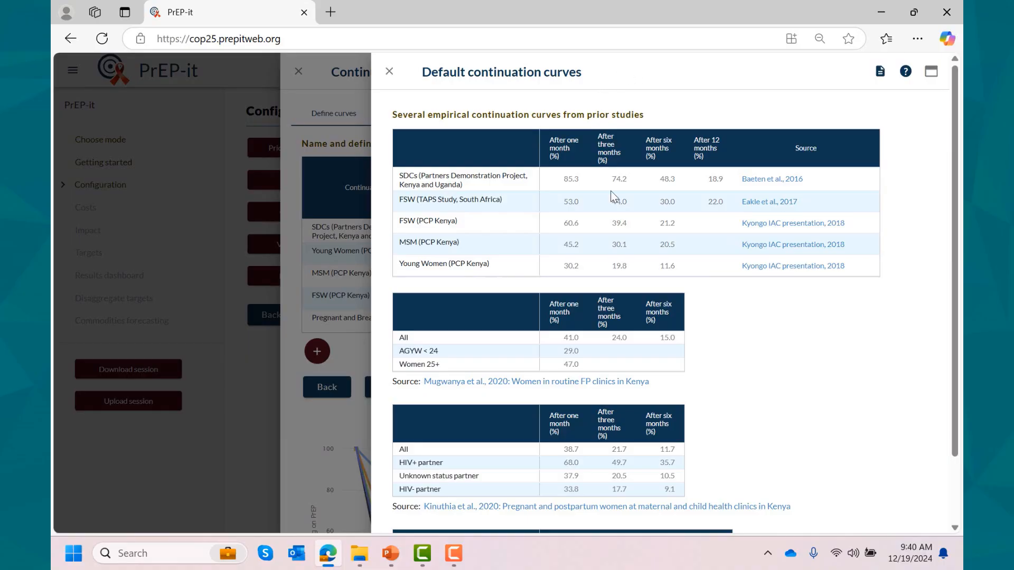
scroll(613, 212, down, 2)
scroll(613, 211, up, 2)
click(389, 74)
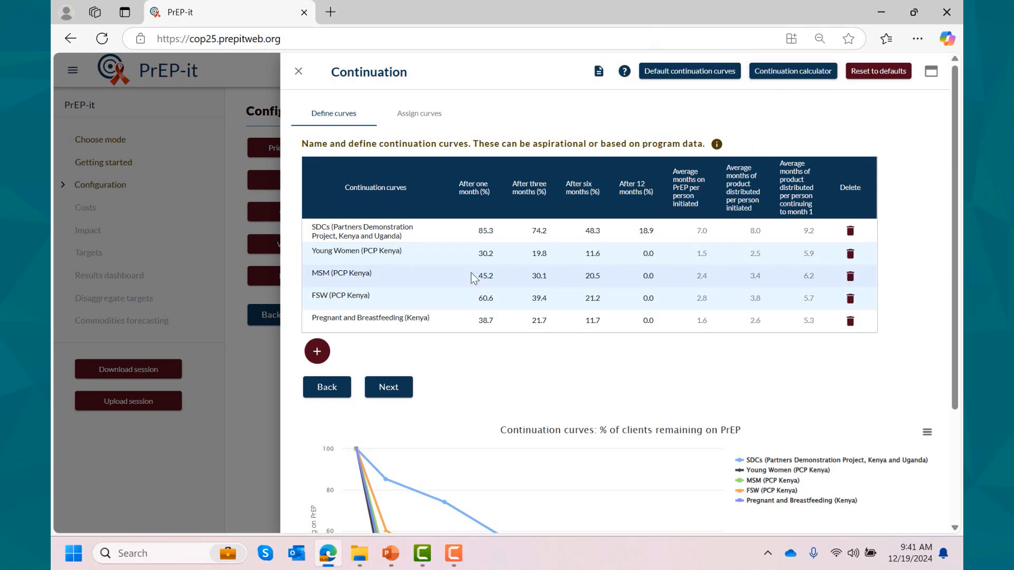
- Rename the Partners Demonstration Project (Kenya and Uganda) continuation curve as SDCs
click(417, 231)
text(SDCs)
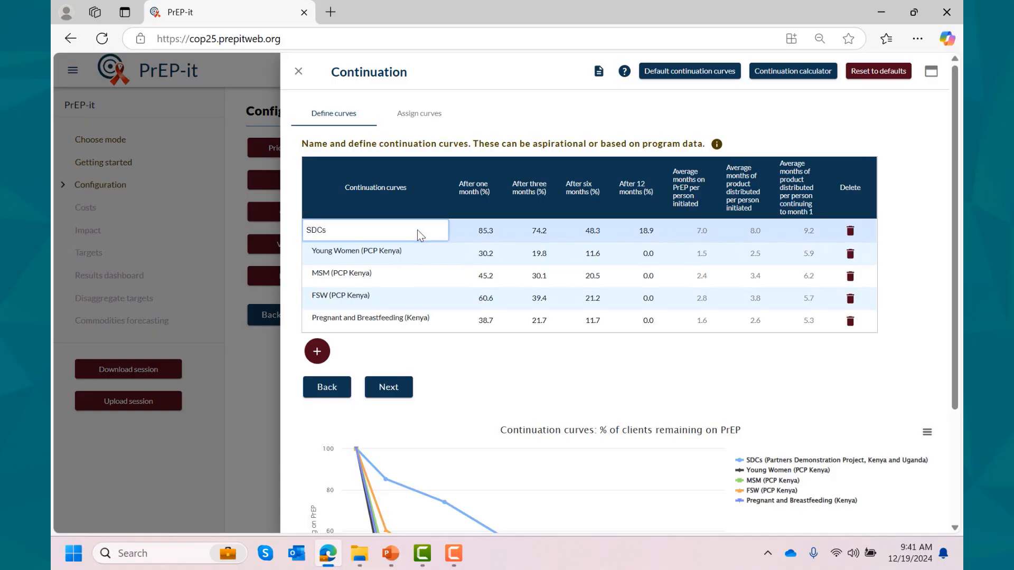
key(Tab)
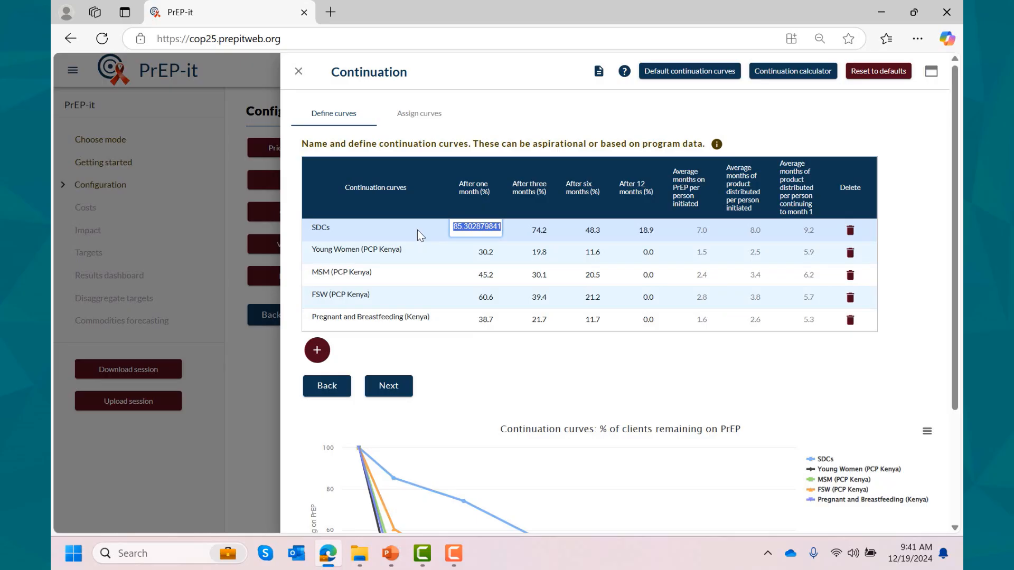
- Set the SDCs curve to 88% after one month, 72% after three, 39% after six and 6% after 12 months
text(88)
key(Tab)
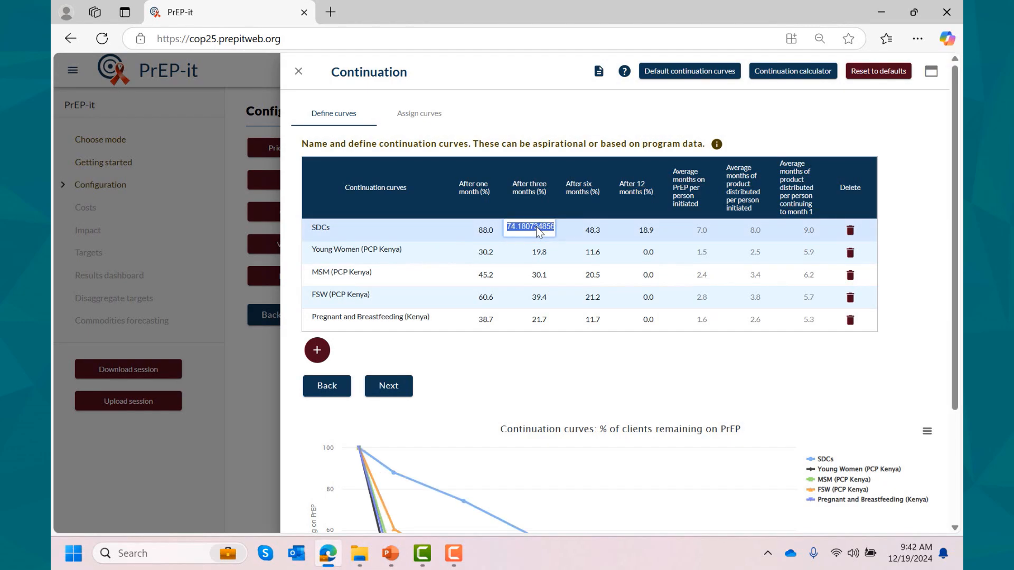
key(Tab)
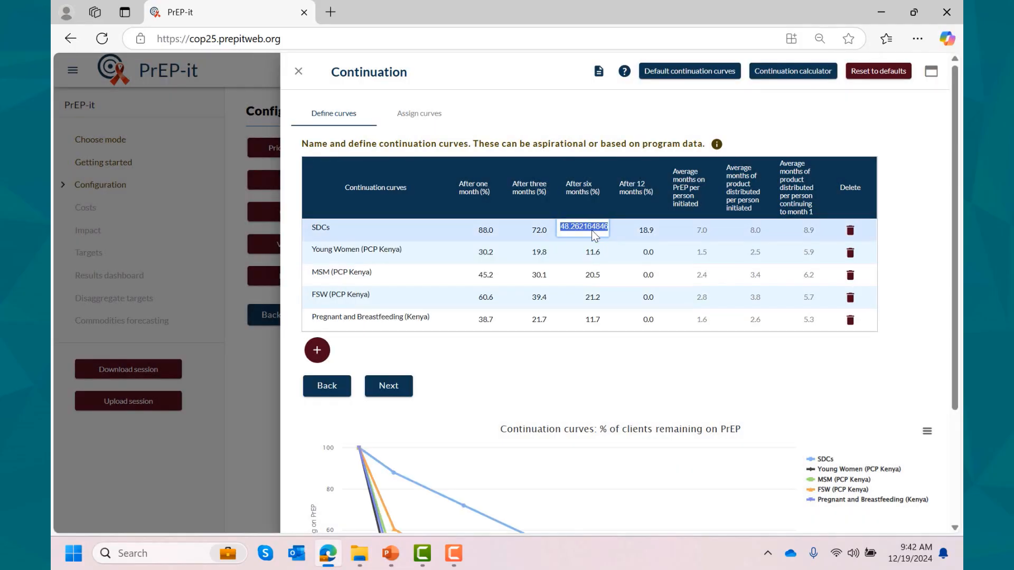
text(39)
click(636, 230)
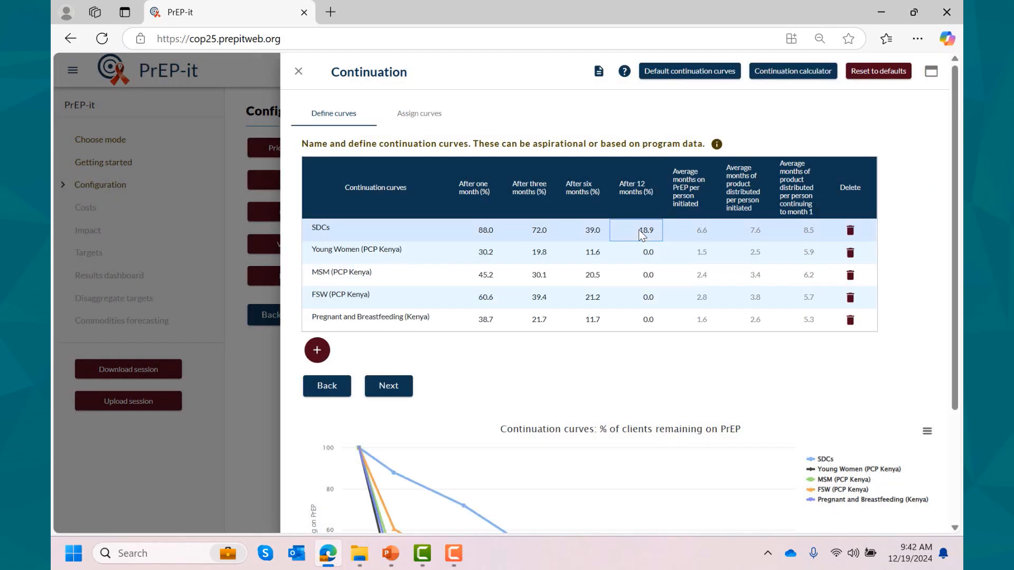
text(6)
click(632, 376)
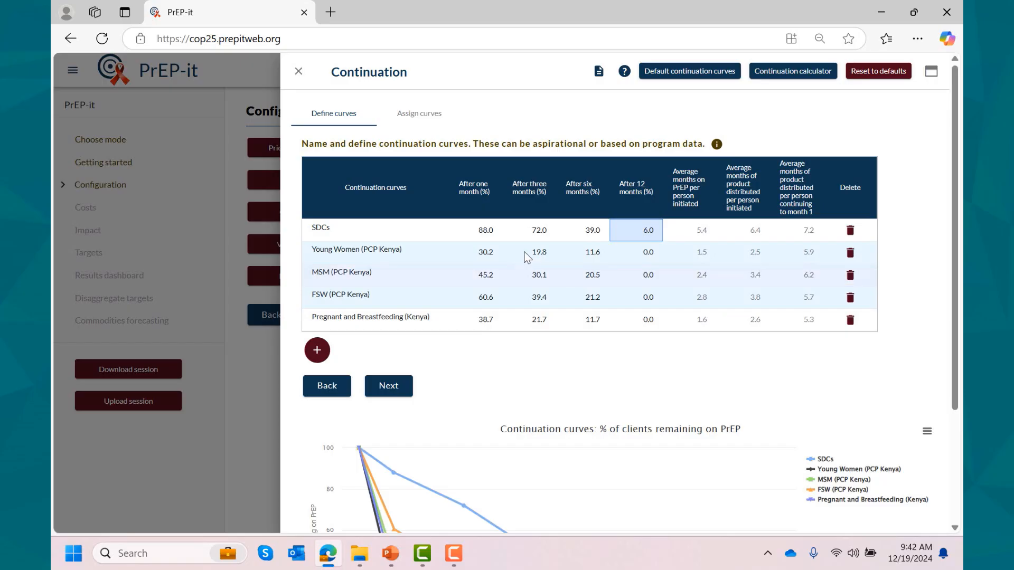
- Rename the Young Women (PCP Kenya) continuation curve as AGYW
double_click(404, 250)
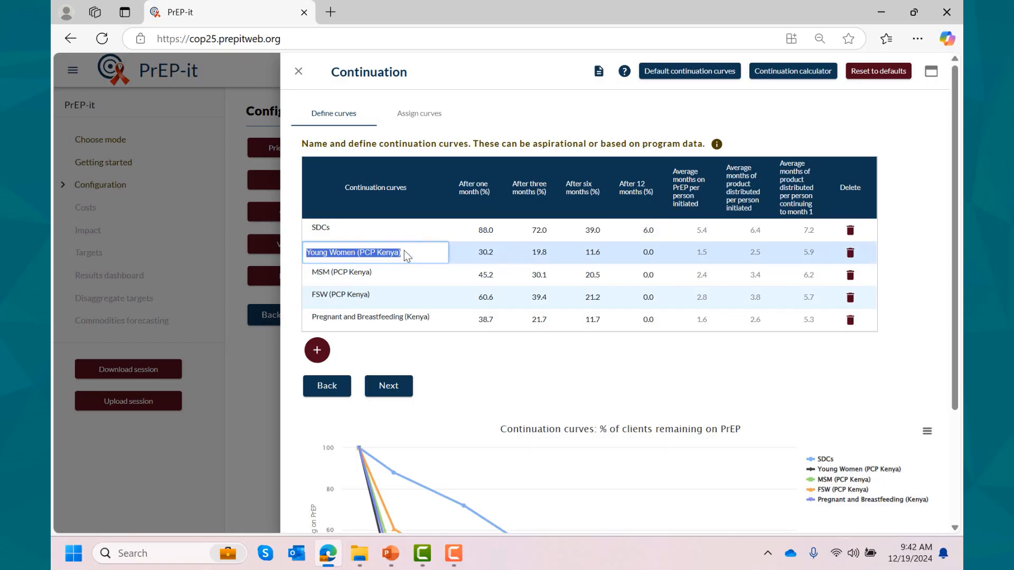
text(AGYW)
click(530, 375)
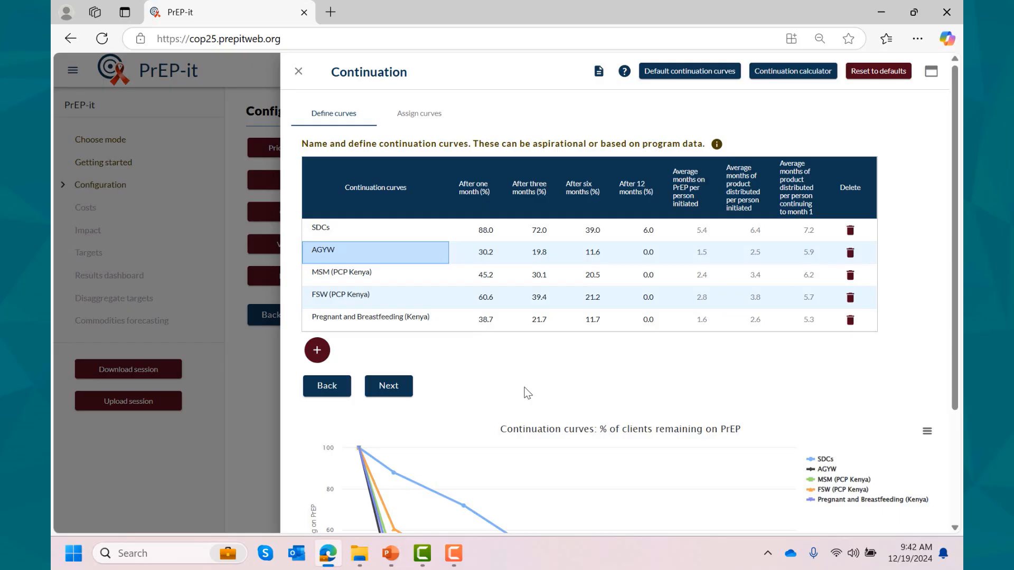
- Set the AGYW curve to 42% after one month, 23% after three, 14% after six and 5% after 12 months
click(486, 255)
text(4)
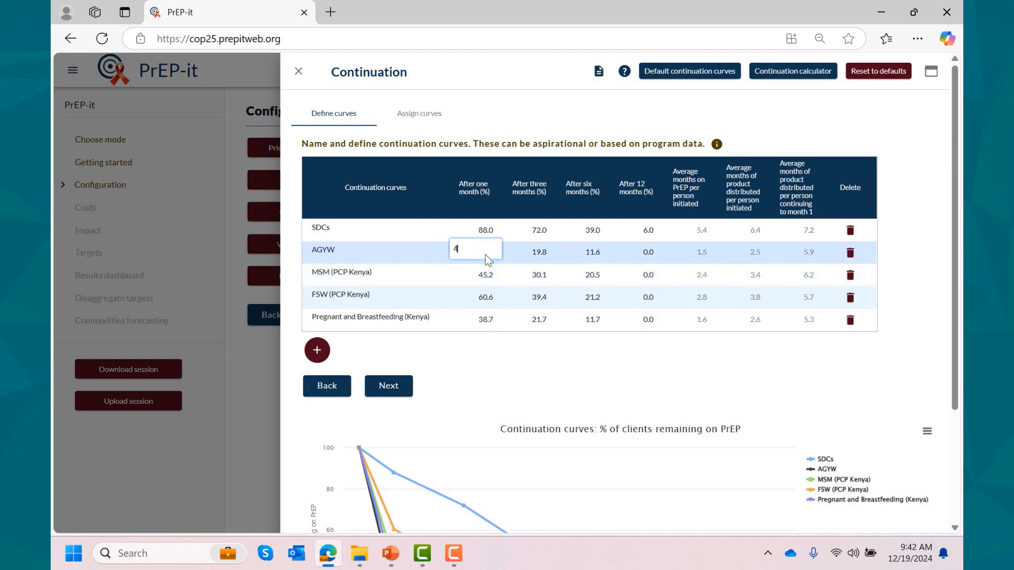
text(2)
key(Tab)
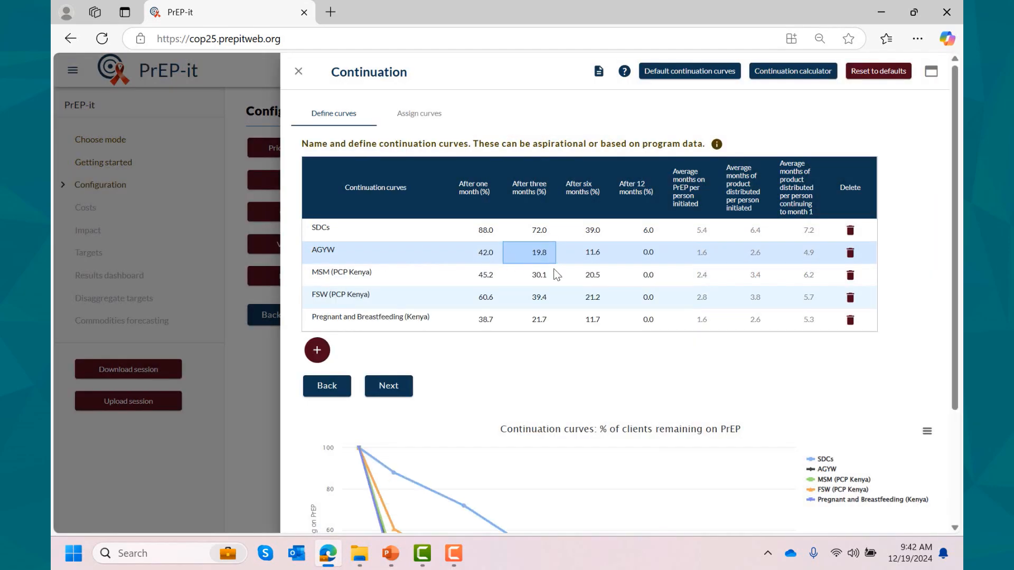
double_click(545, 253)
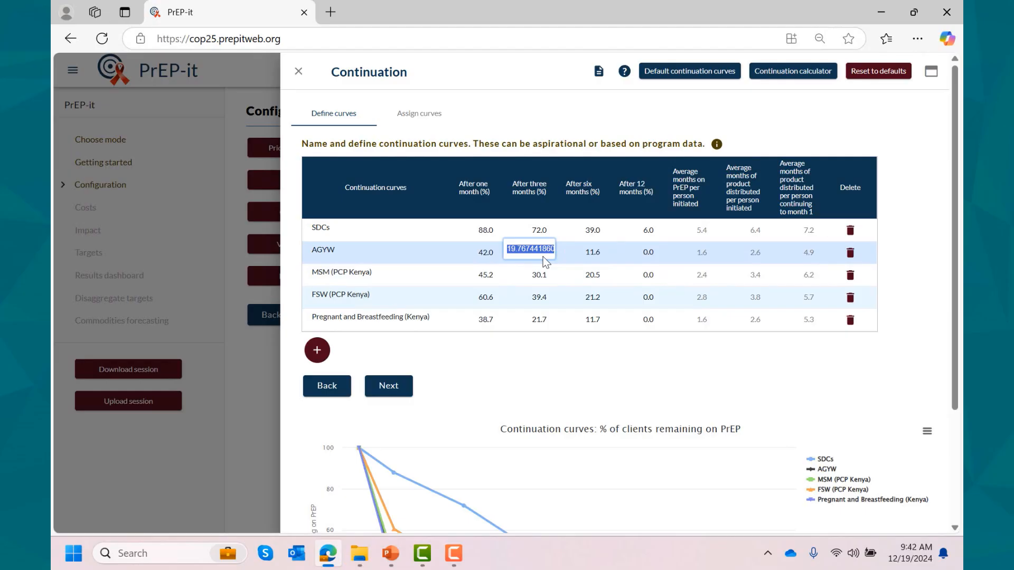
text(23)
click(587, 255)
double_click(587, 253)
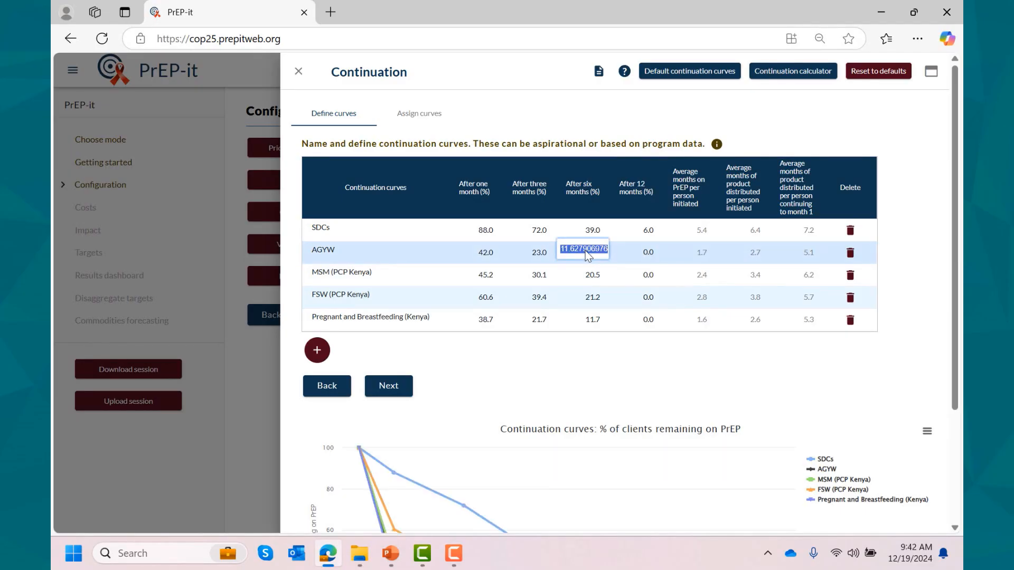
text(14)
key(Tab)
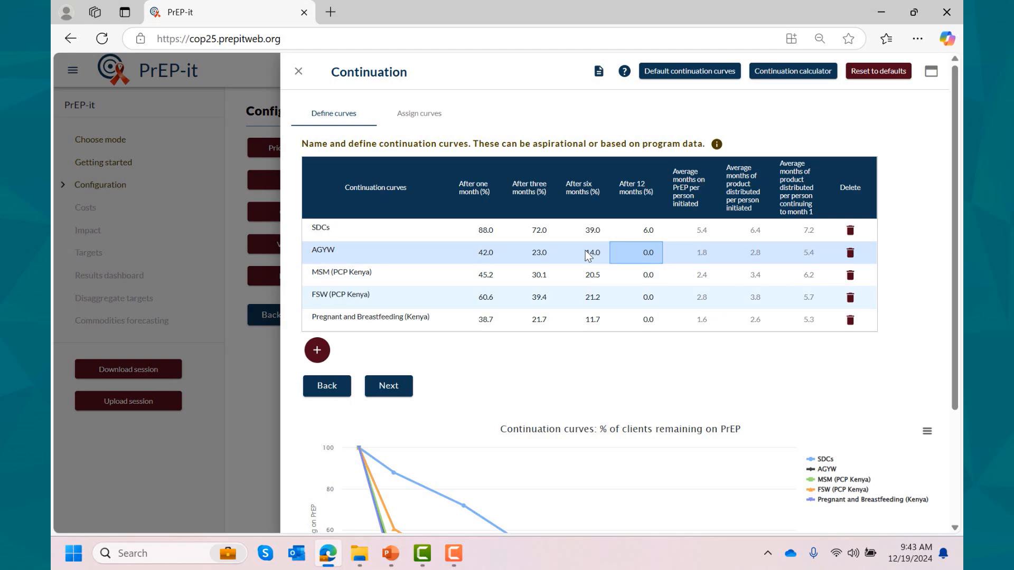
double_click(640, 259)
text(5)
key(Return)
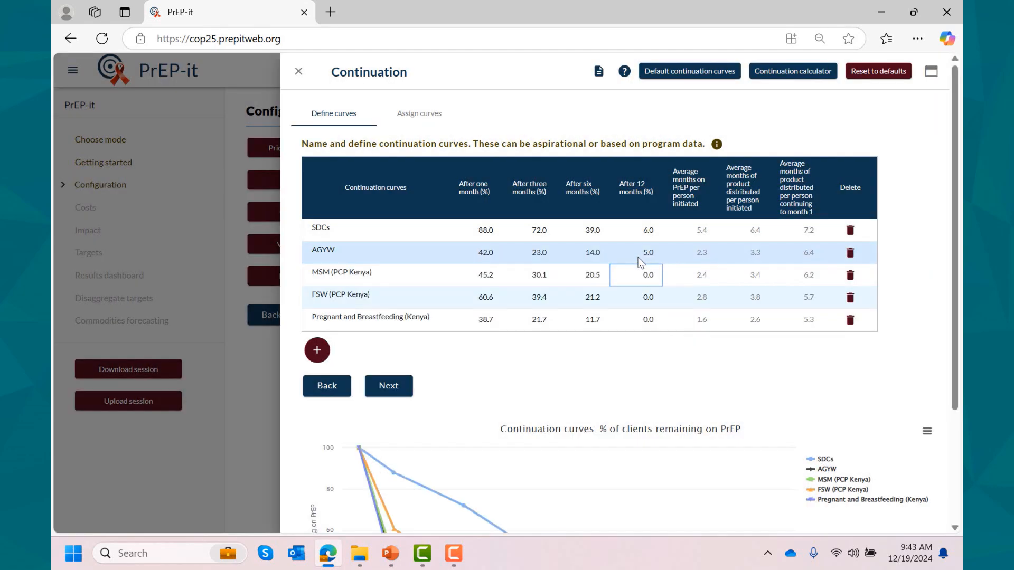
- Delete the MSM (PCP Kenya), FSW (PCP Kenya) and Pregnant and Breastfeeding (Kenya) continuation curves
click(851, 278)
click(850, 277)
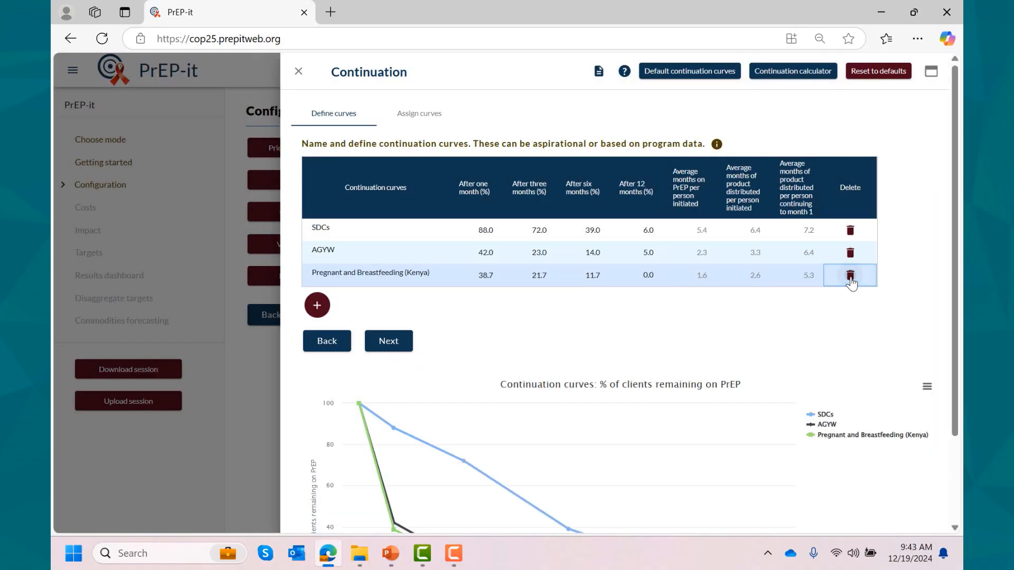
click(850, 276)
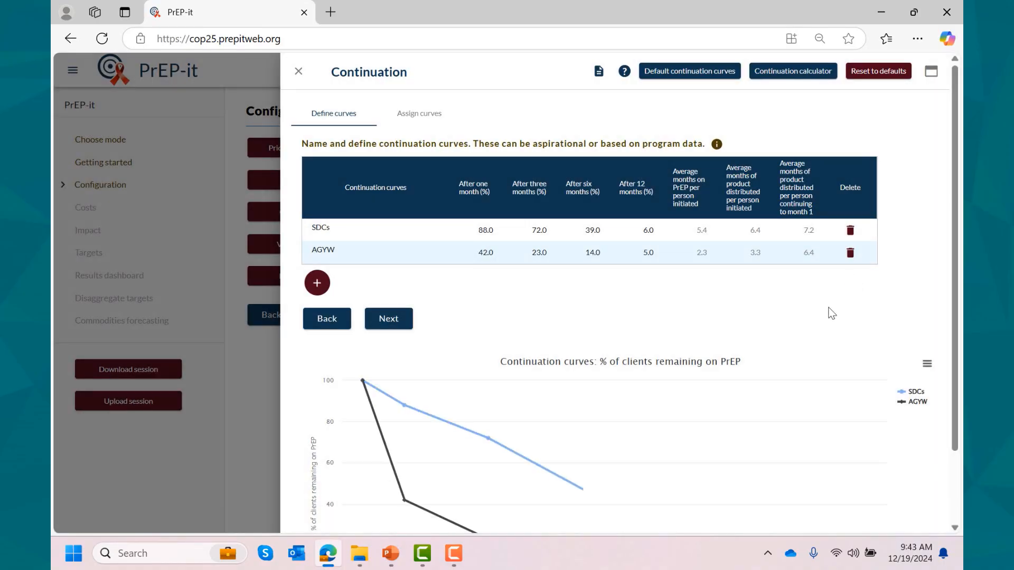
- Add a new continuation curve named Other priority populations
click(317, 286)
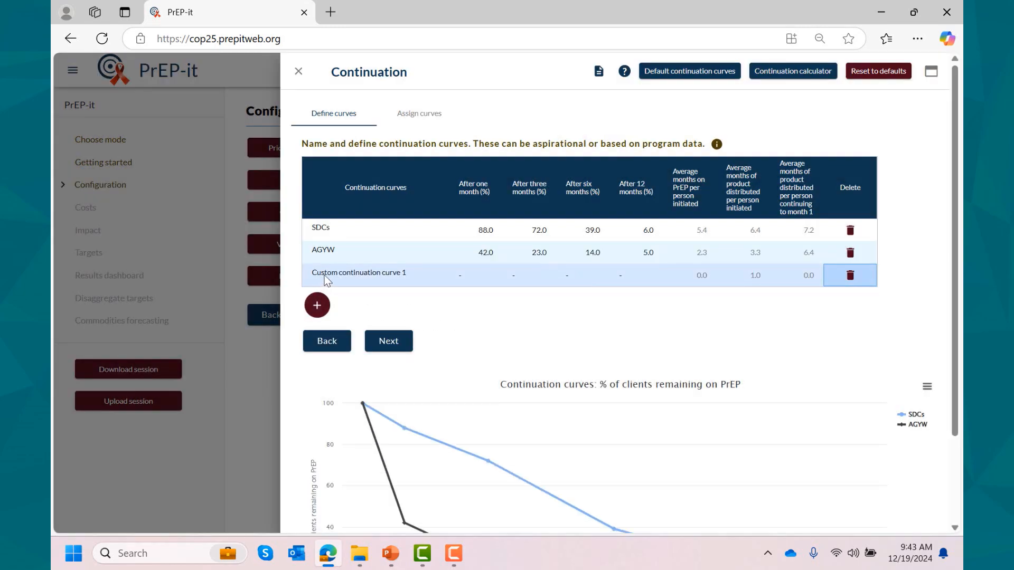
double_click(325, 274)
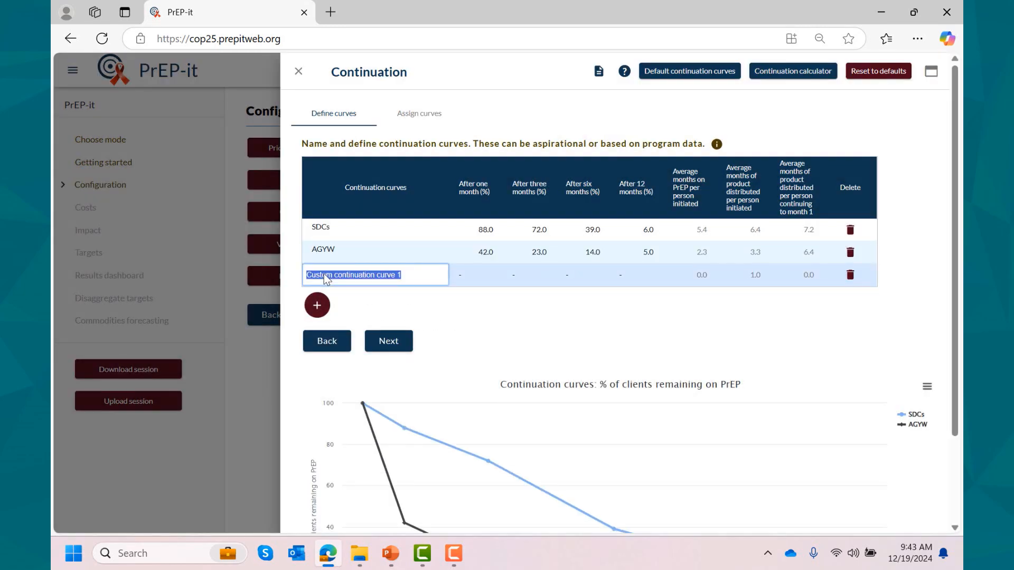
text(Other priority populations)
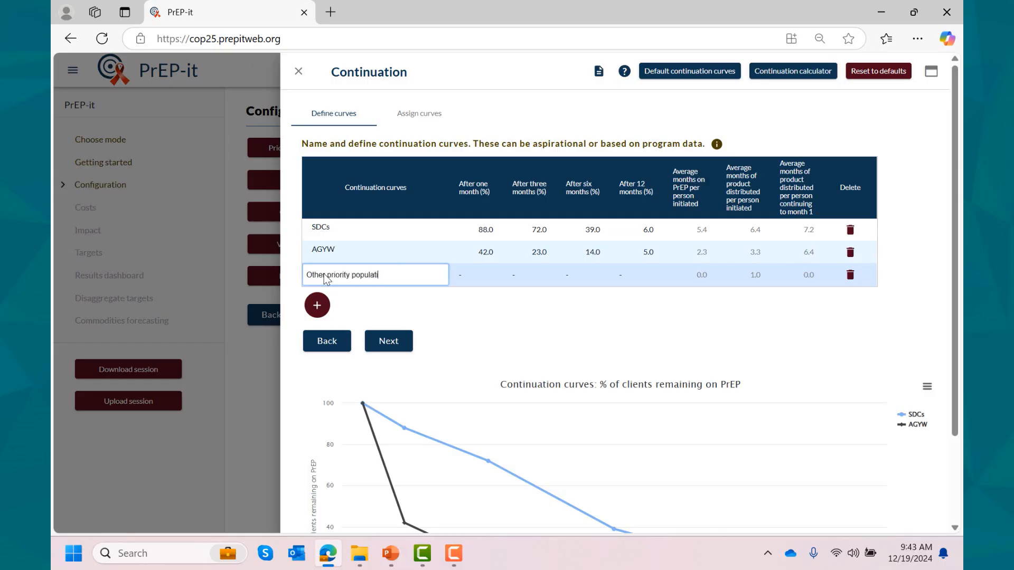
- Set the Other priority populations curve to 52% after one month, 41% after three, 28% after six and 11% after 12 months
click(493, 273)
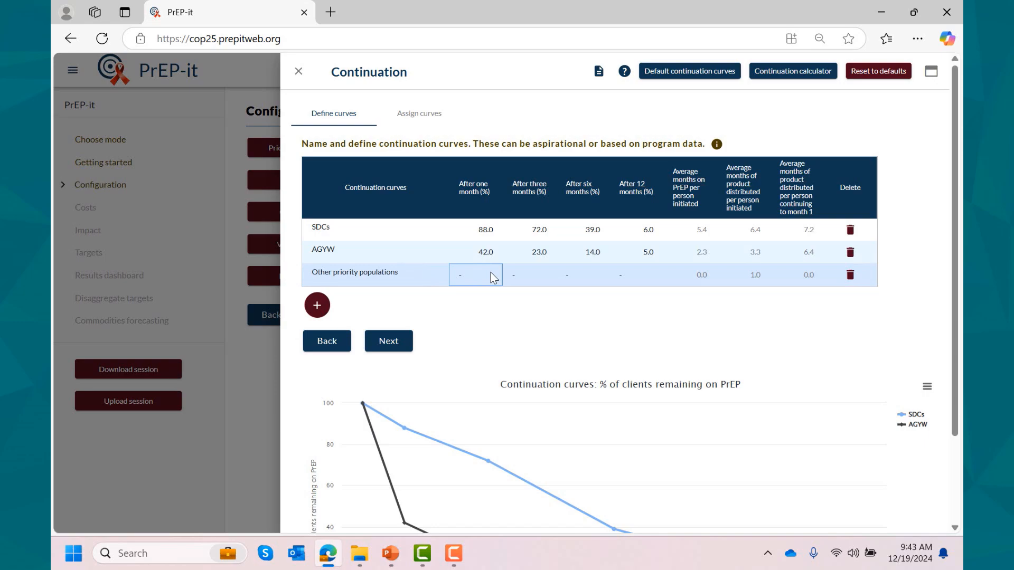
text(52)
key(Tab)
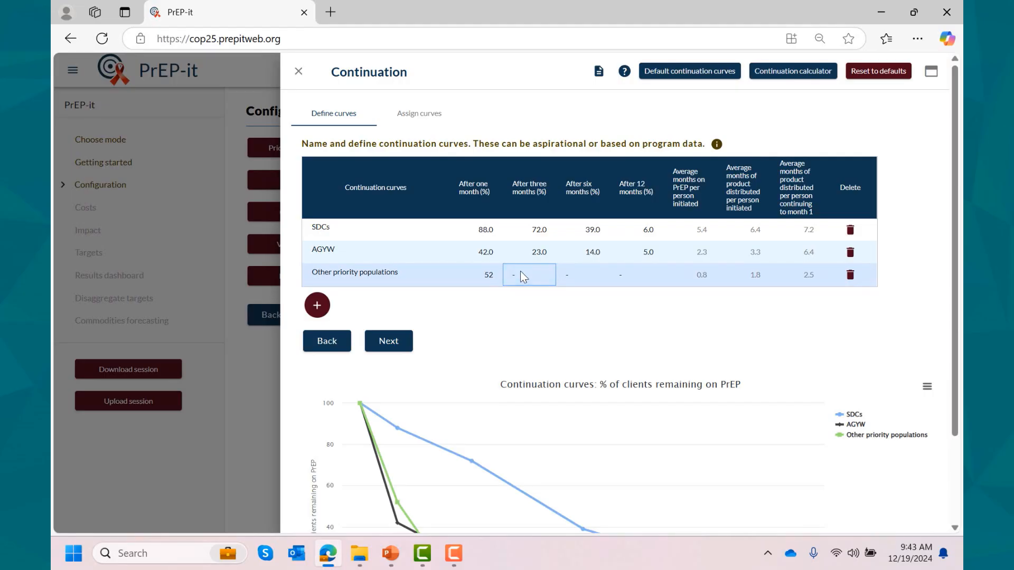
text(41)
key(Tab)
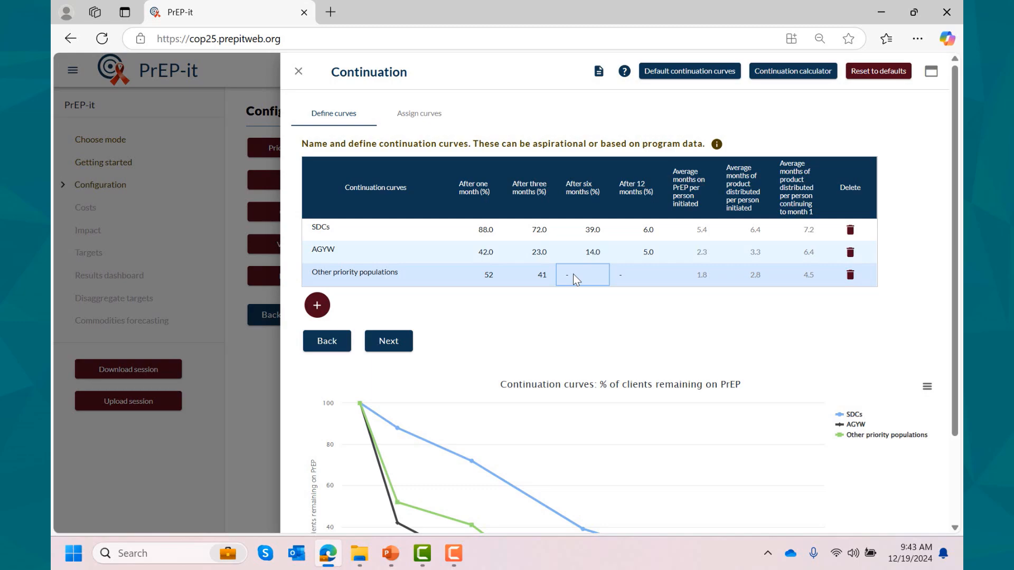
text(28)
key(Tab)
key(Return)
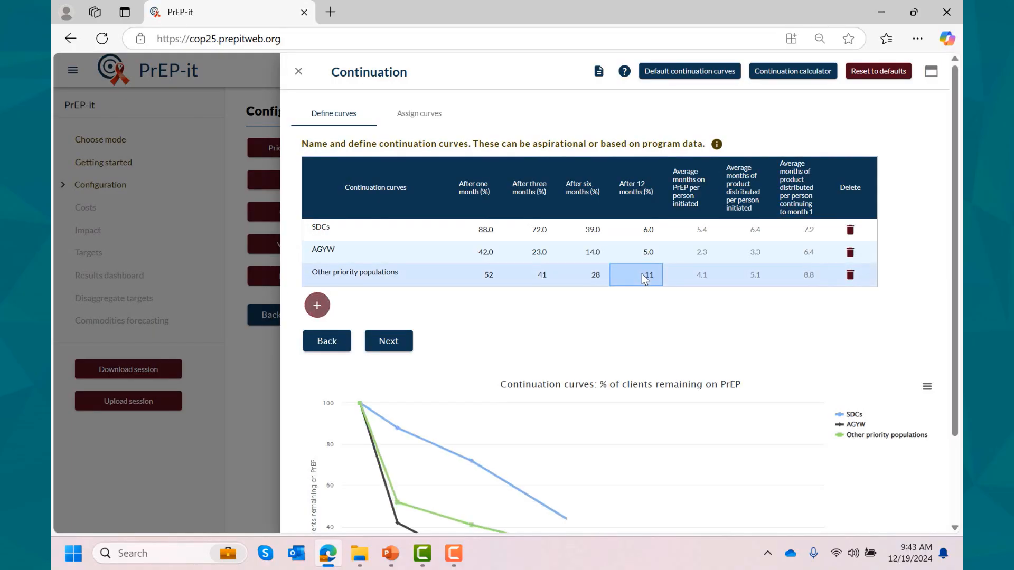
- Assign the Other priority populations curve for the pill to men who have sex with men, female sex workers and fisherfolk
scroll(665, 329, down, 2)
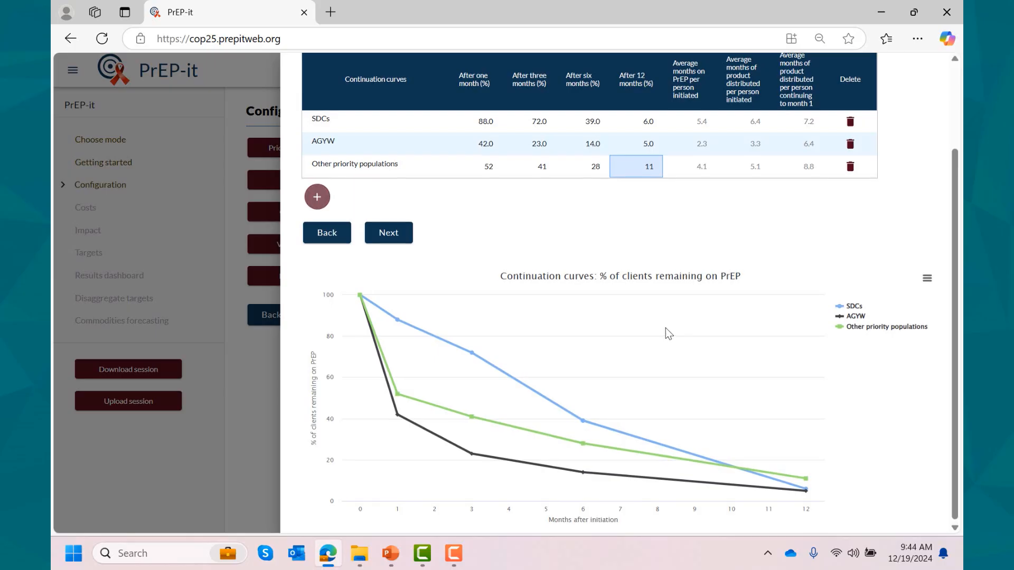
scroll(665, 328, up, 2)
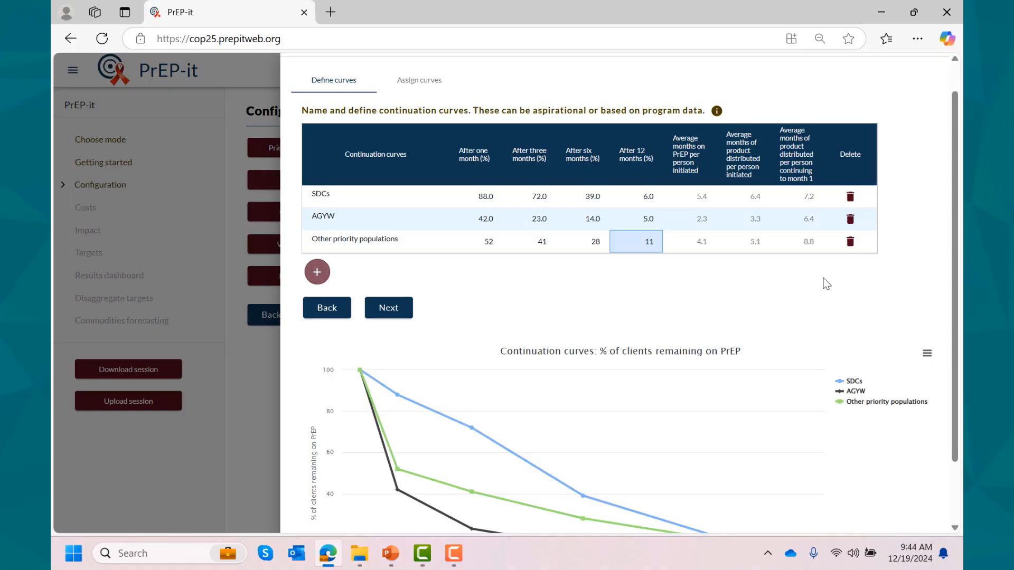
scroll(827, 284, up, 1)
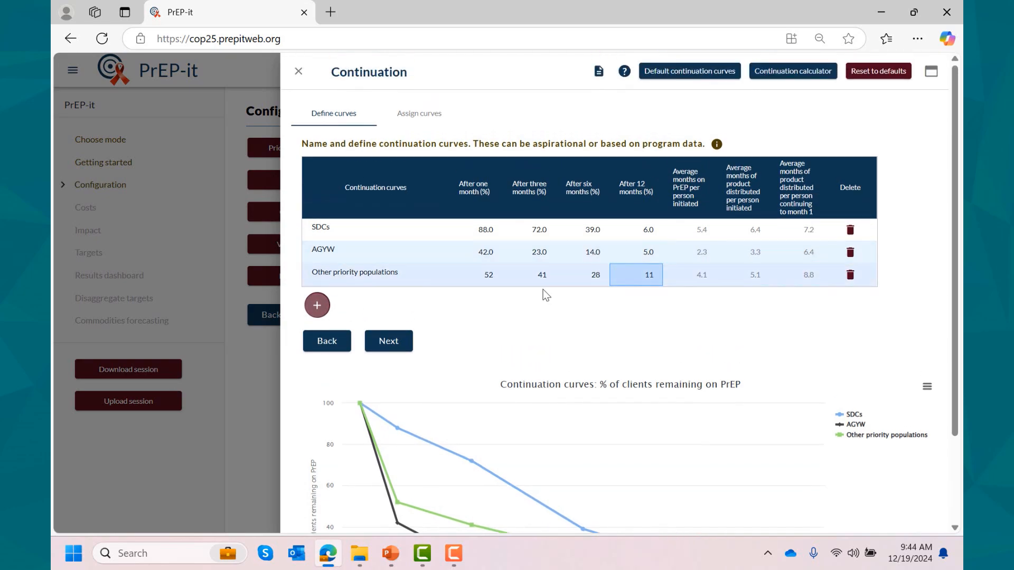
click(397, 344)
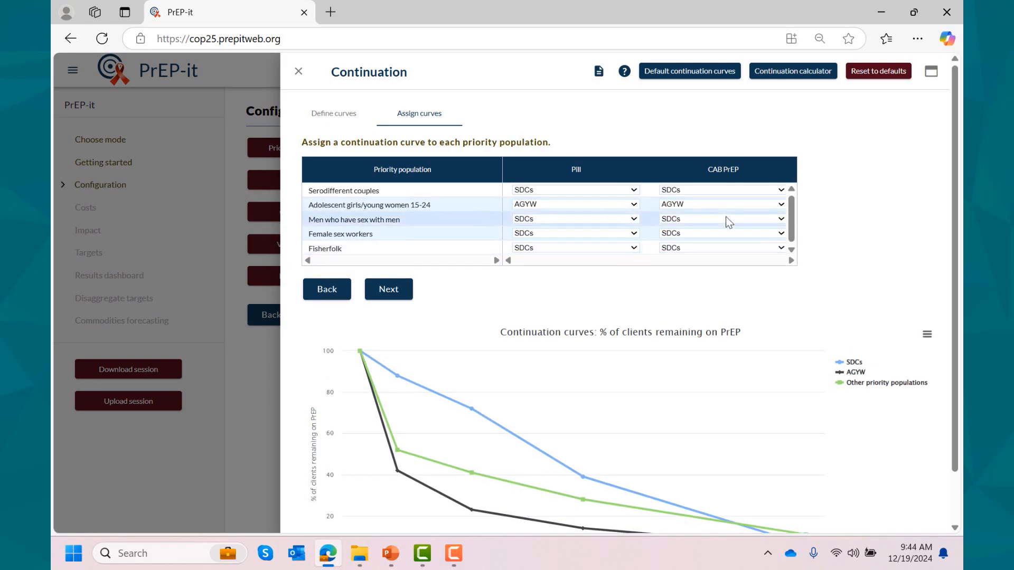
click(634, 219)
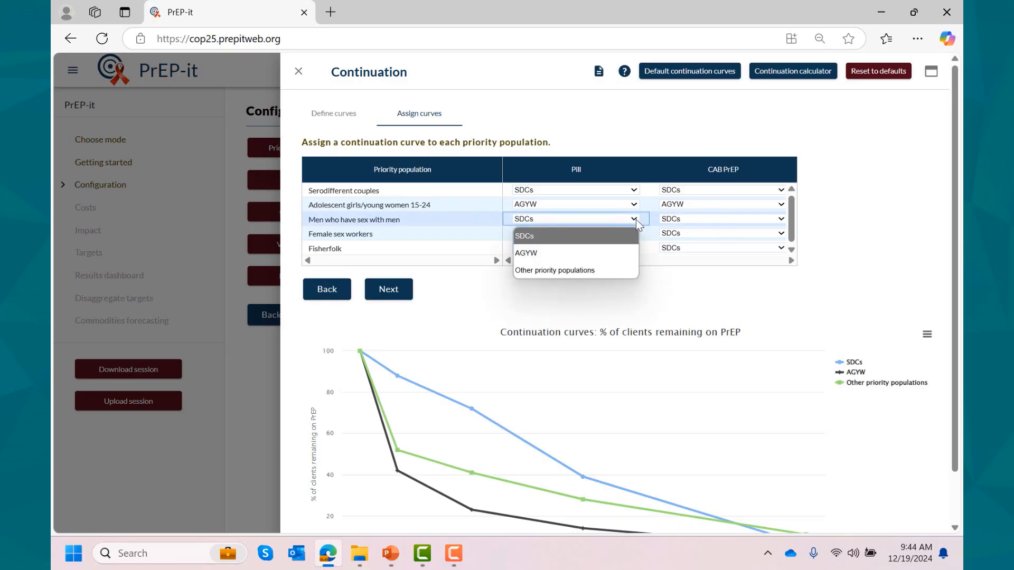
click(597, 269)
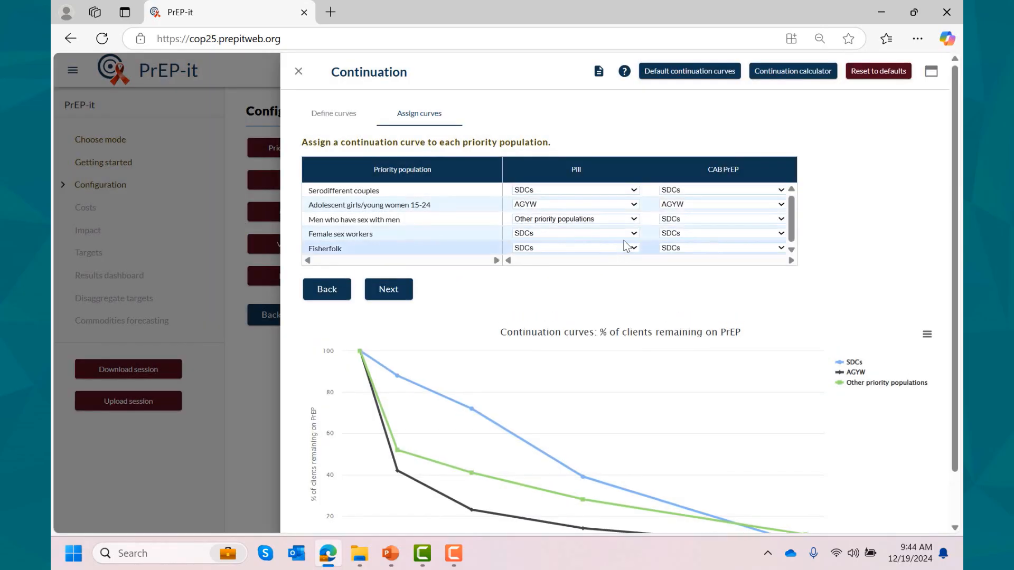
click(626, 234)
click(587, 285)
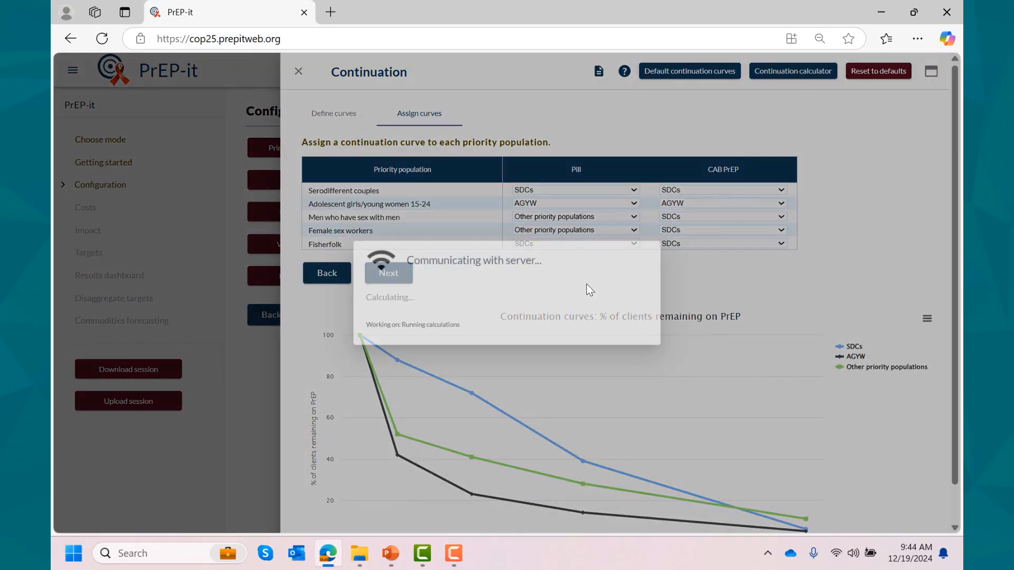
click(634, 248)
click(587, 297)
- Assign the Other priority populations curve for CAB PrEP to men who have sex with men, female sex workers and fisherfolk
click(786, 220)
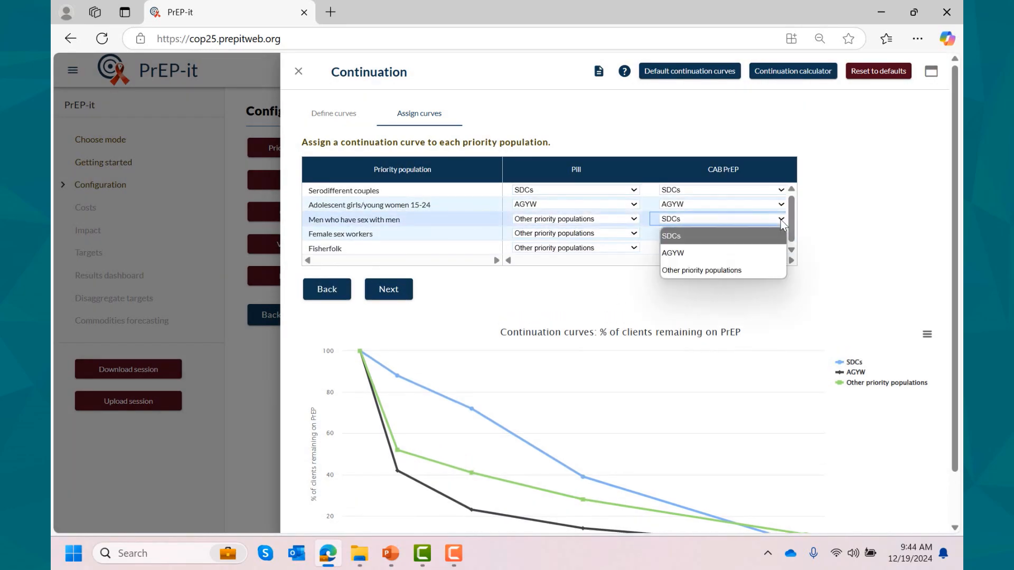
click(743, 267)
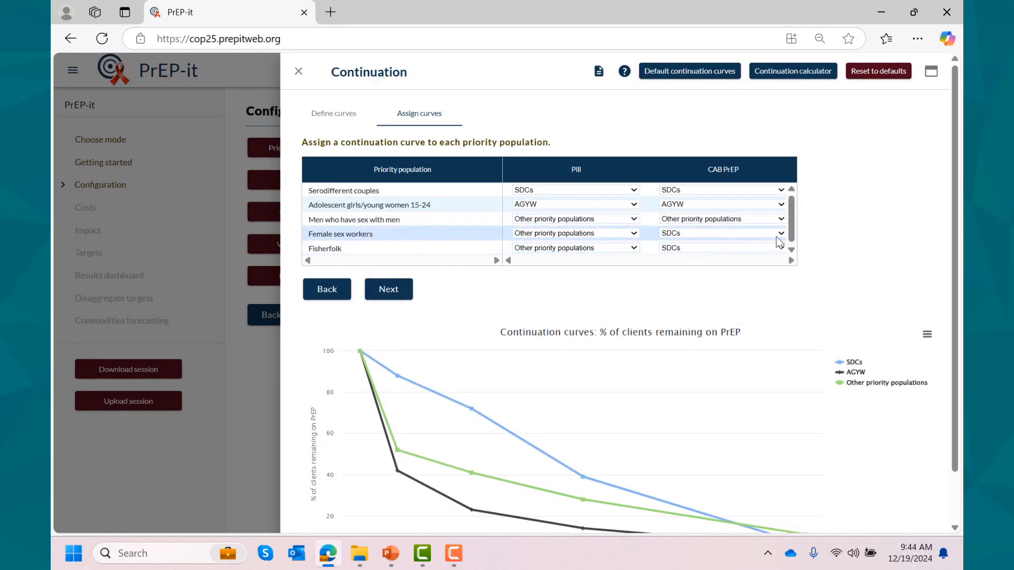
click(781, 234)
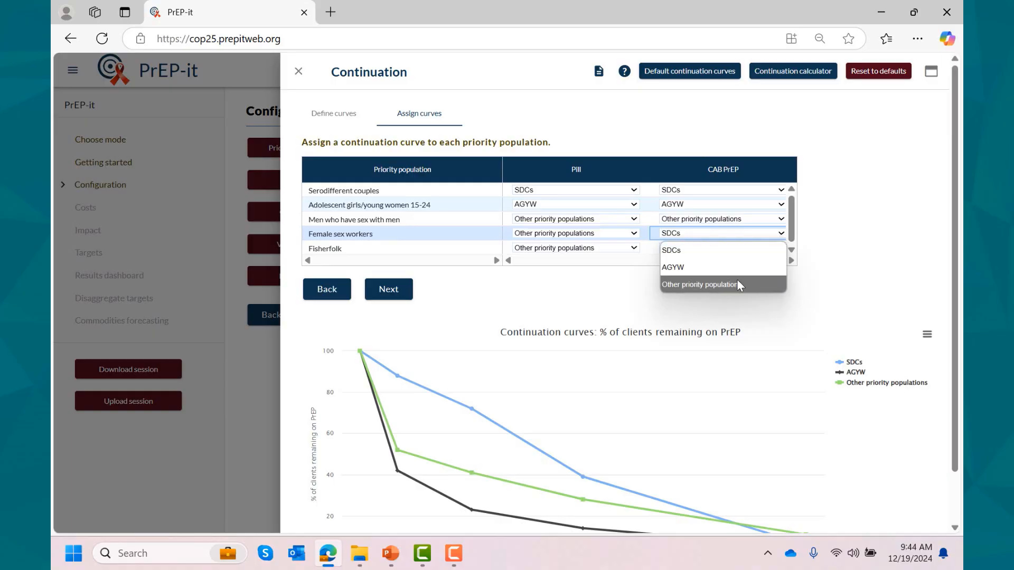
click(737, 283)
click(779, 248)
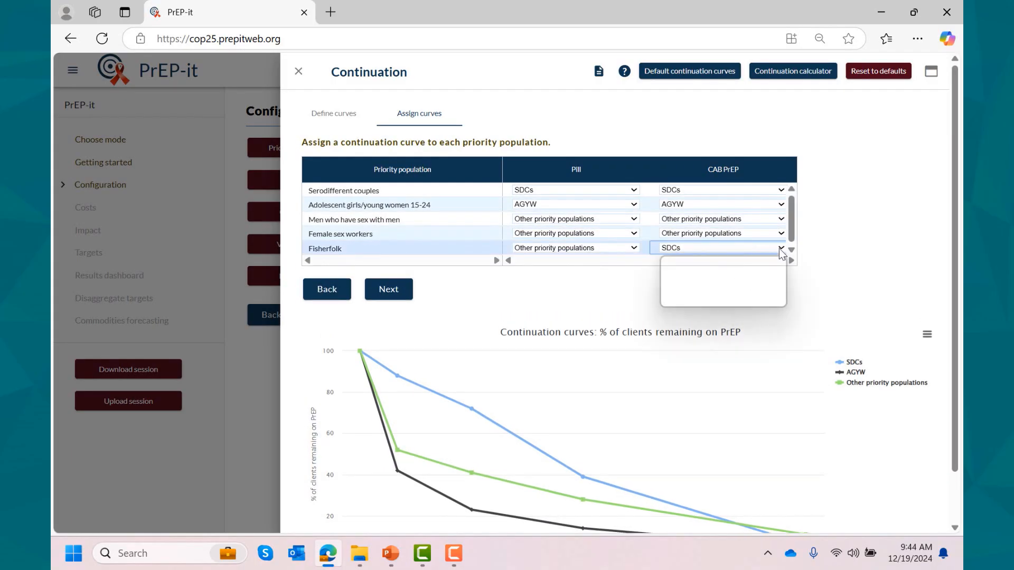
click(734, 298)
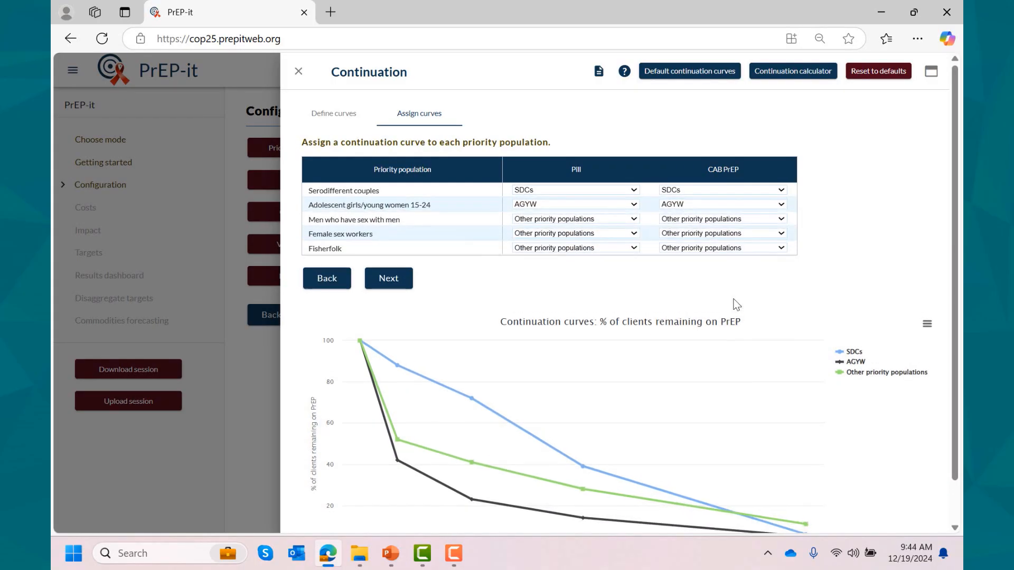
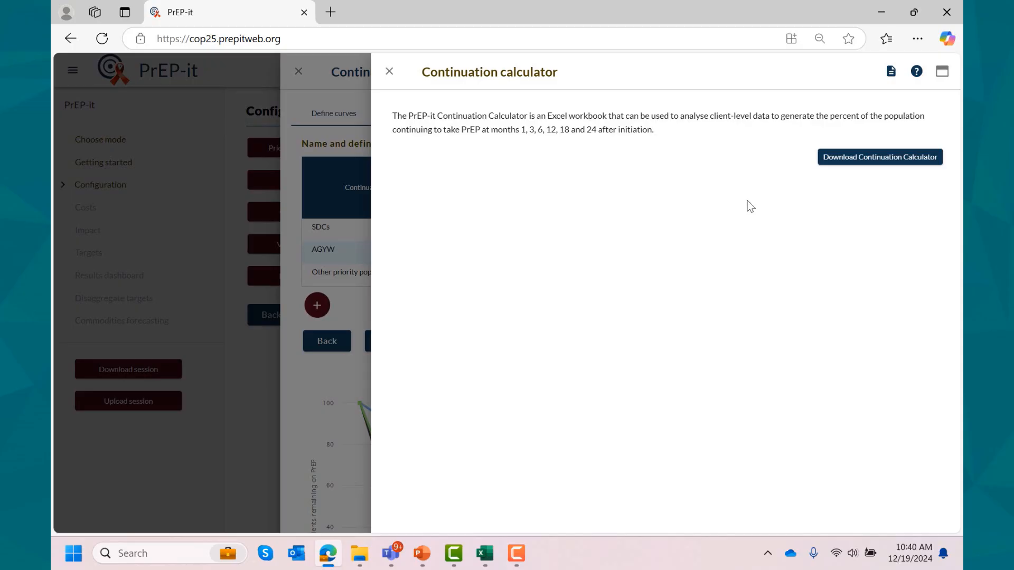
- Open the Continuation Calculator download, close its online preview and switch to the calculator example workbook in Excel
click(867, 161)
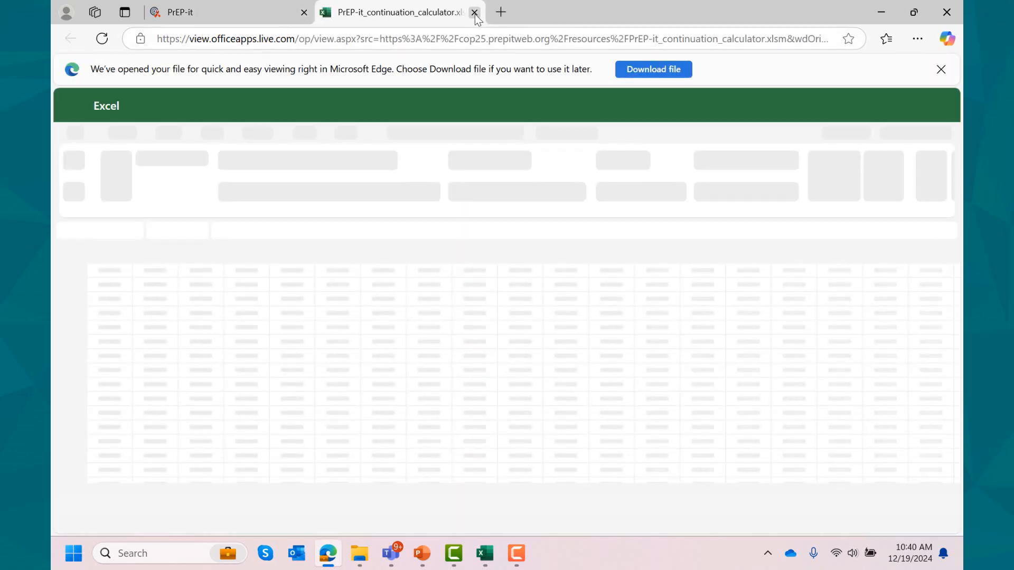
click(474, 13)
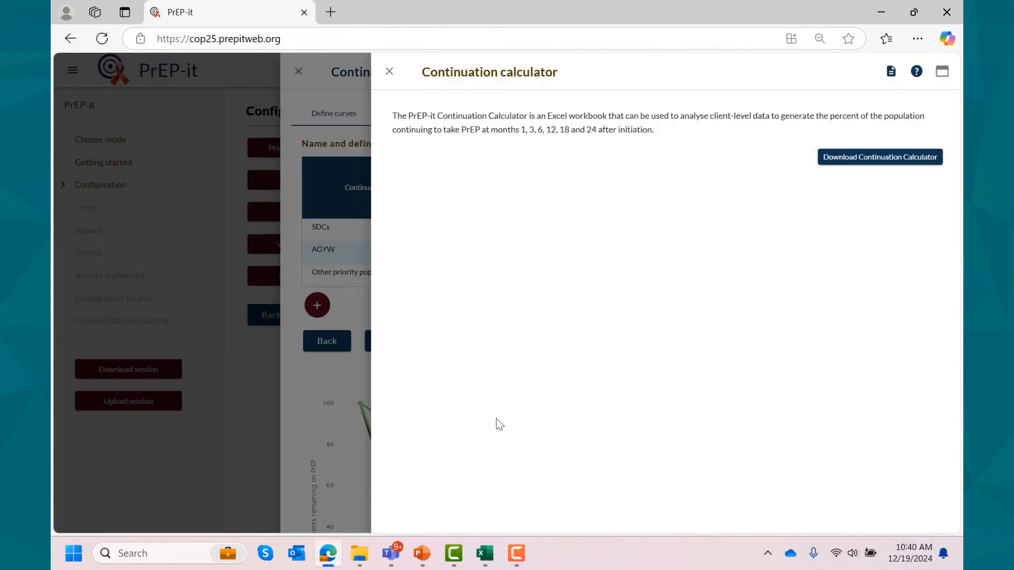
click(483, 556)
- Select Serodifferent couples and Adolescent girls/young women 15-24 as the first two priority populations in B5 and B6
click(234, 172)
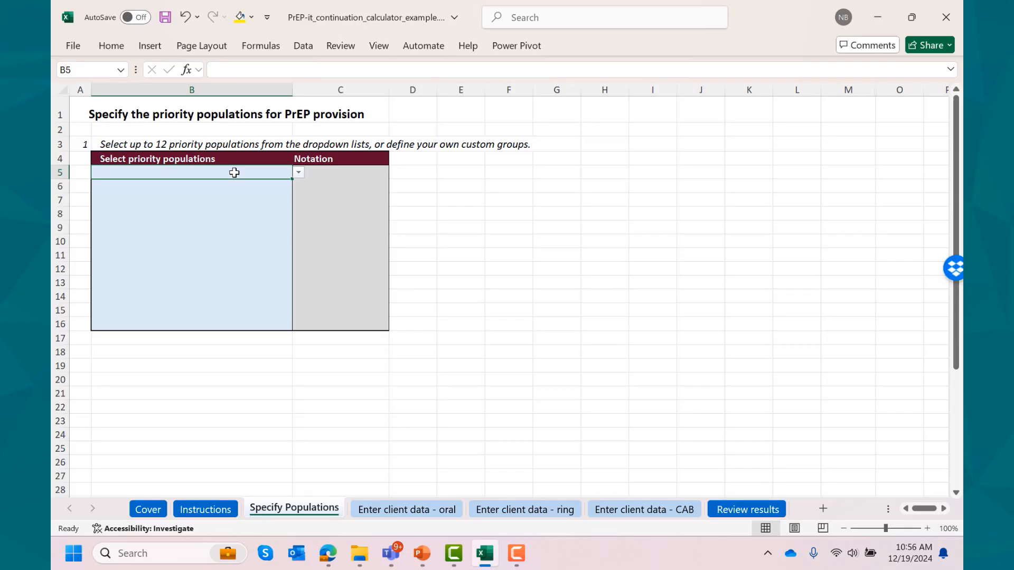
click(299, 173)
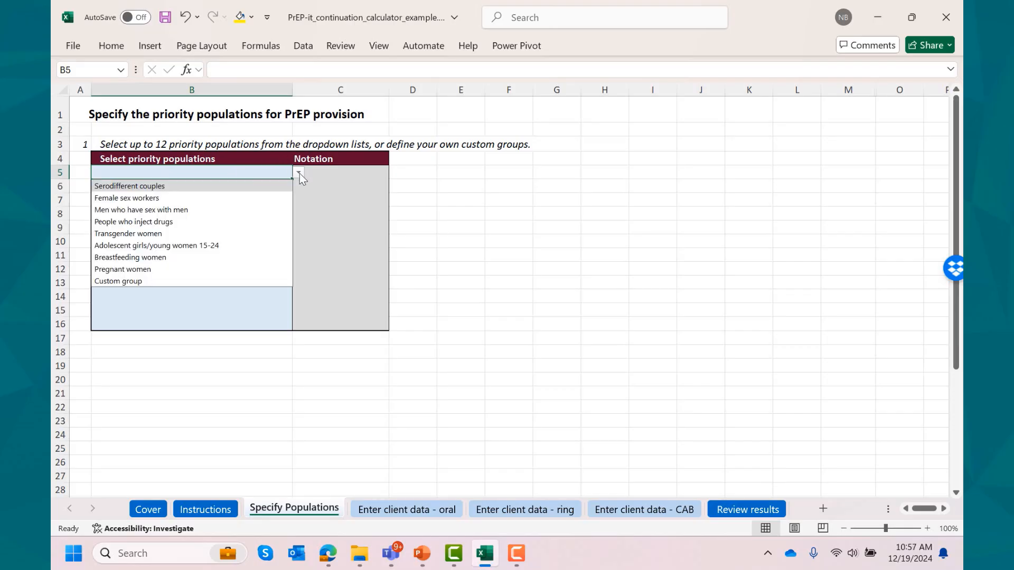
click(274, 186)
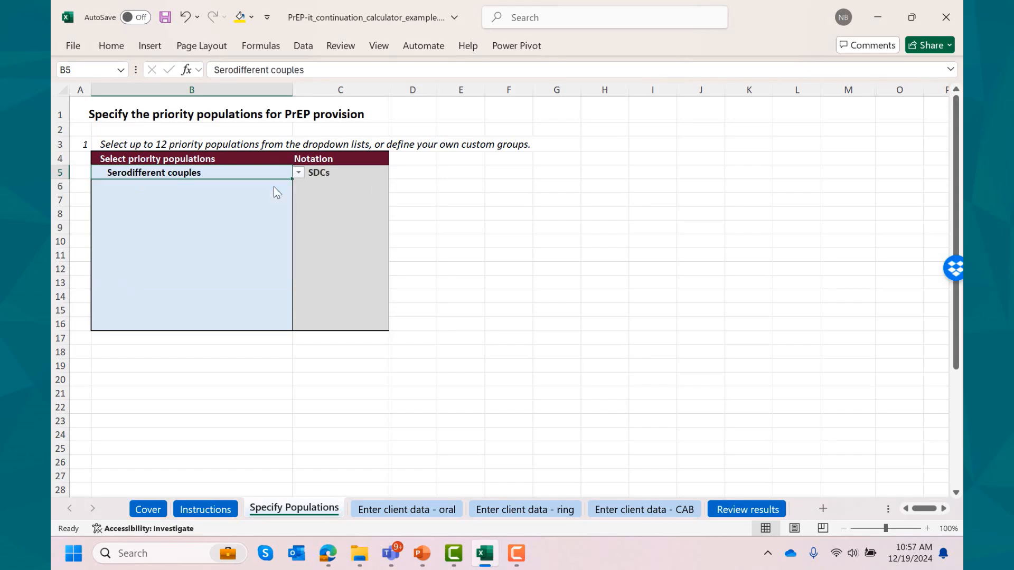
right_click(274, 186)
click(231, 191)
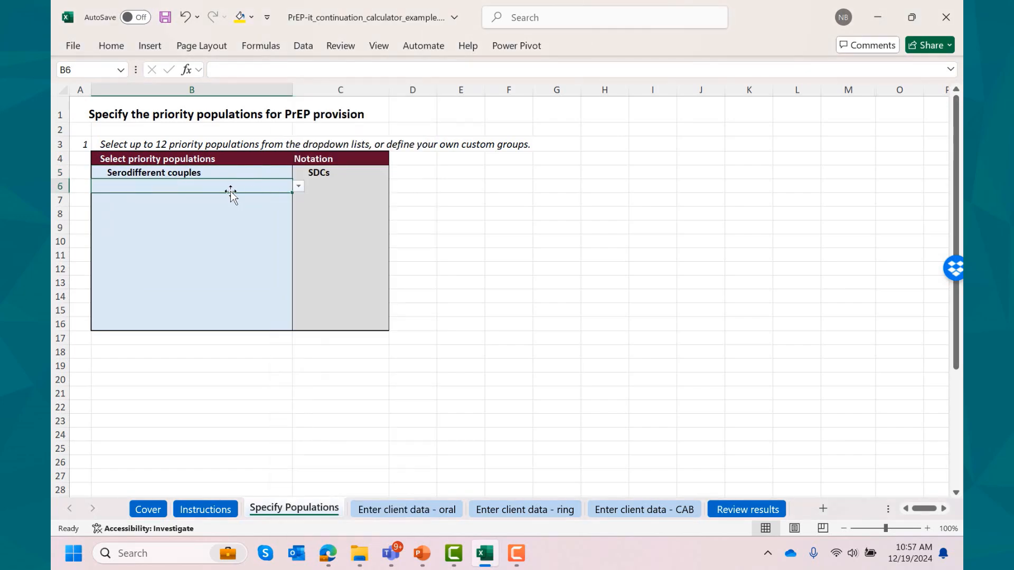
click(299, 188)
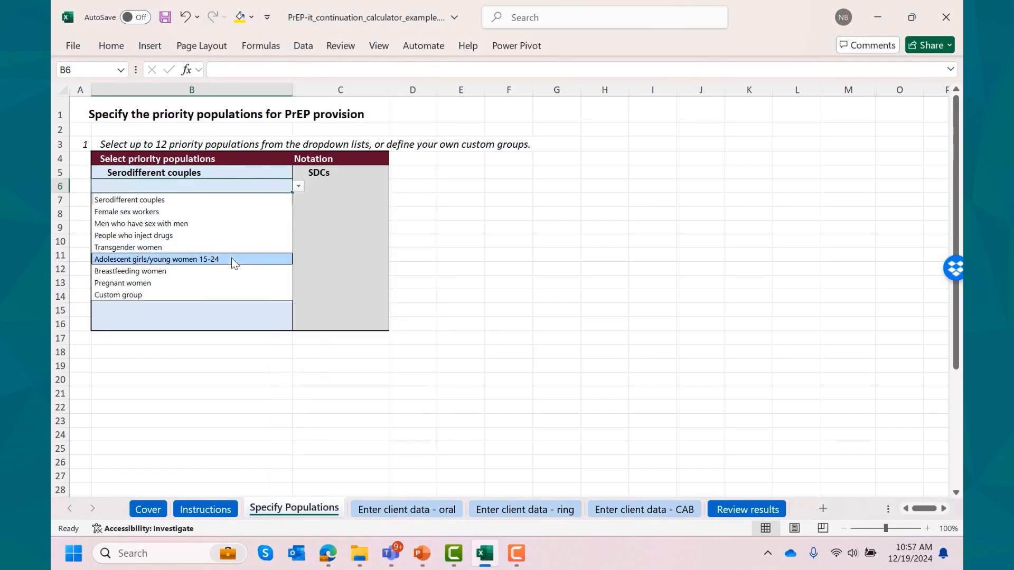
click(233, 260)
- Select Men who have sex with men in B7 and Female sex workers in B8 as priority populations
click(252, 201)
click(299, 199)
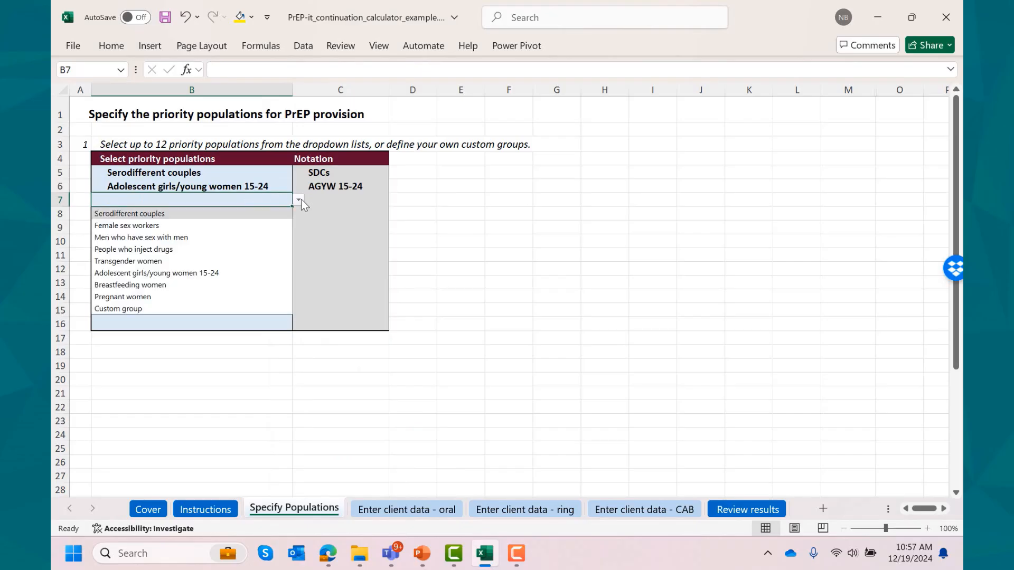
click(210, 239)
click(222, 213)
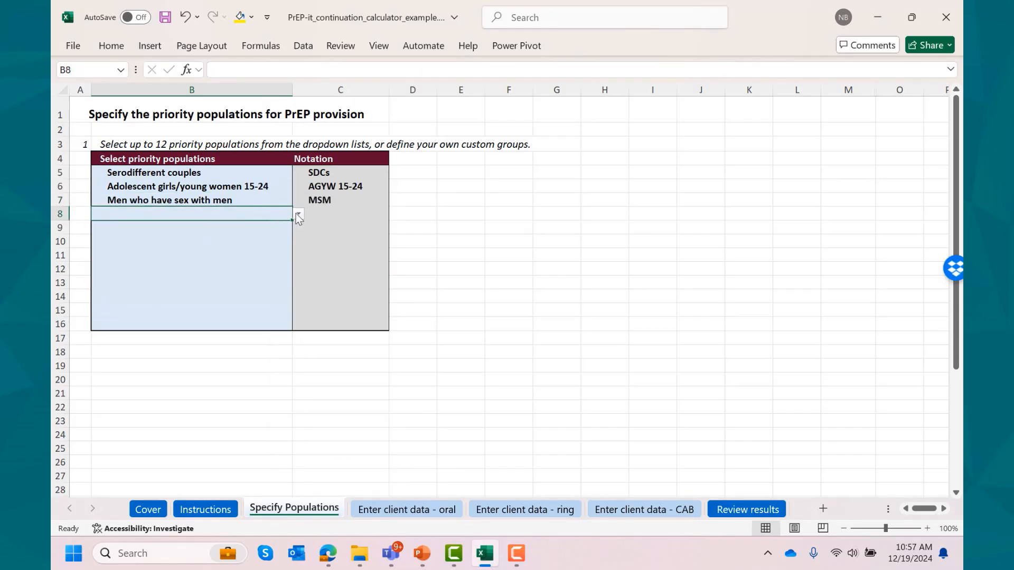
click(298, 213)
click(222, 240)
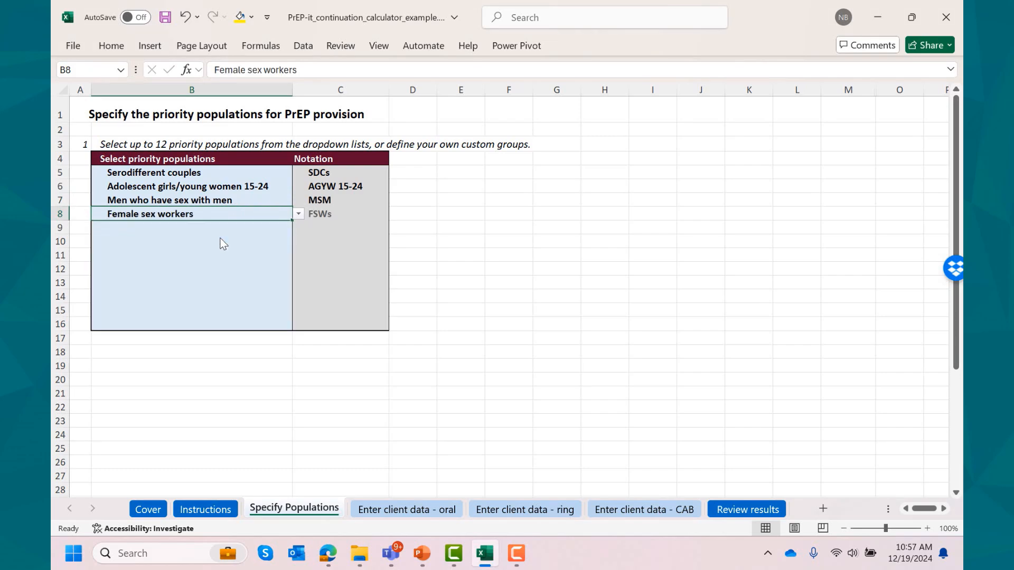
- Add a Custom group as the fifth priority population in B9 with the notation Clients
click(234, 228)
click(298, 228)
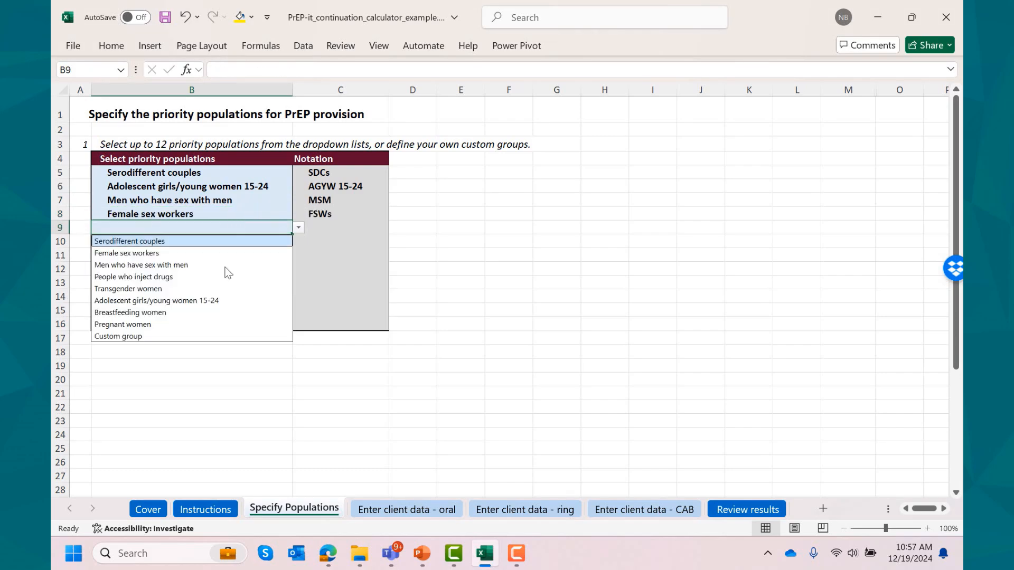
click(175, 336)
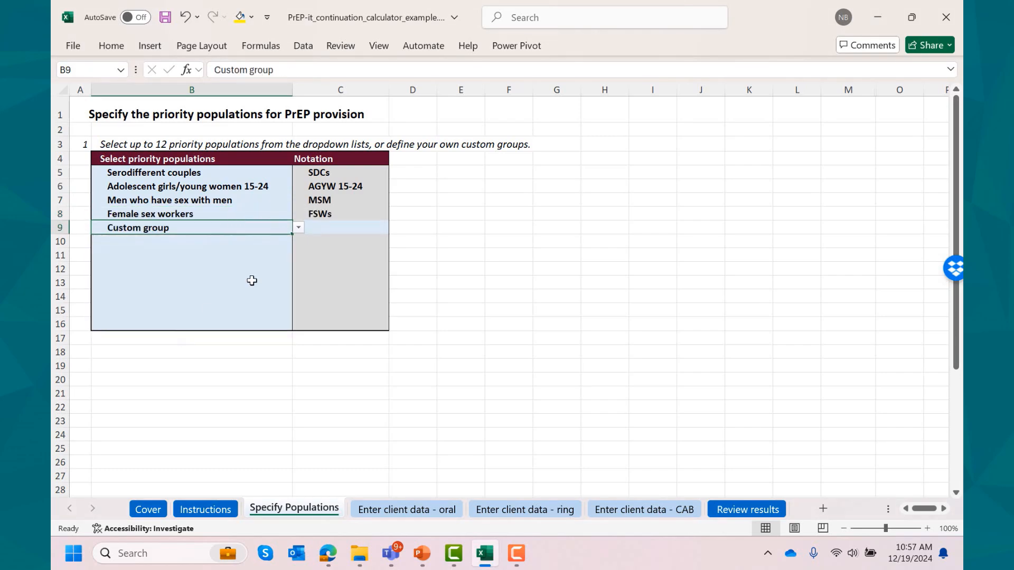
click(330, 226)
text(Clients)
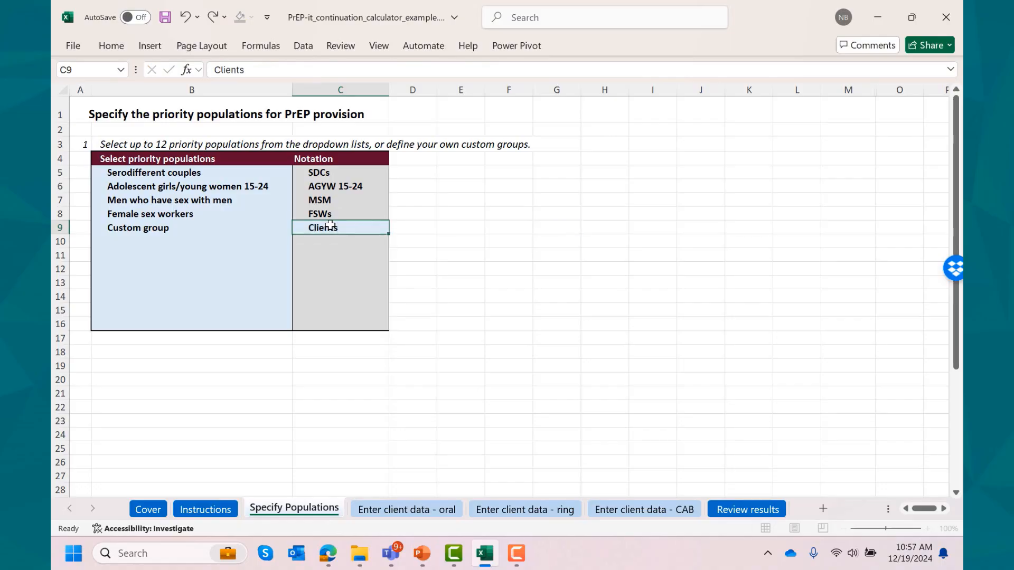
key(Return)
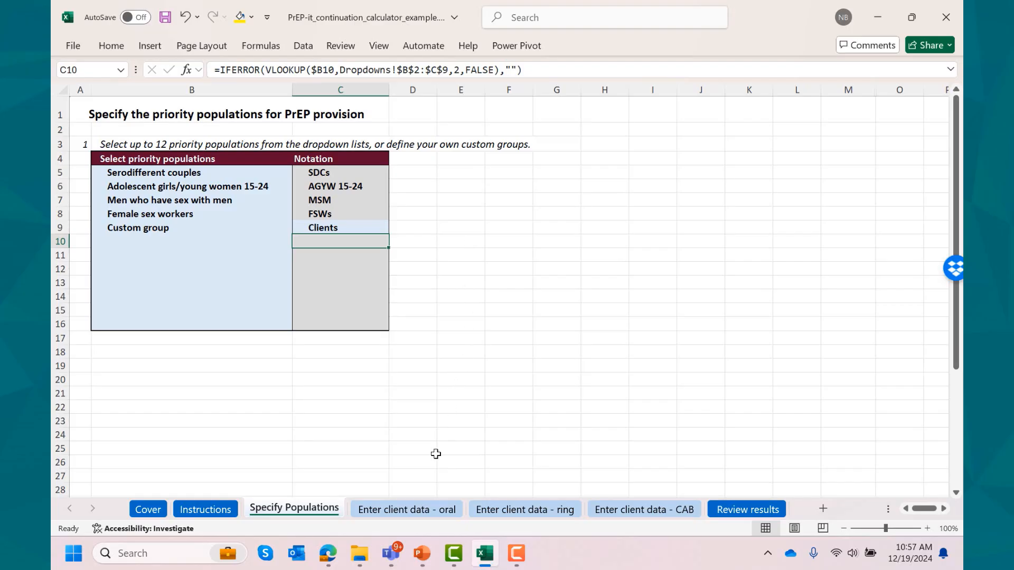
- Set the reinitiation gap to 14 days on the Enter client data - oral sheet
click(432, 513)
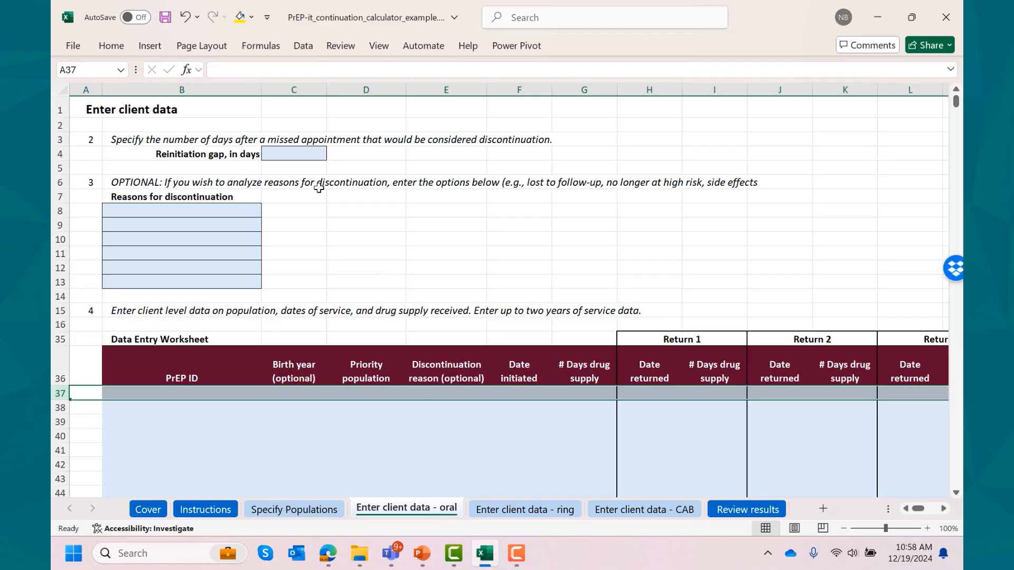
click(294, 151)
text(14)
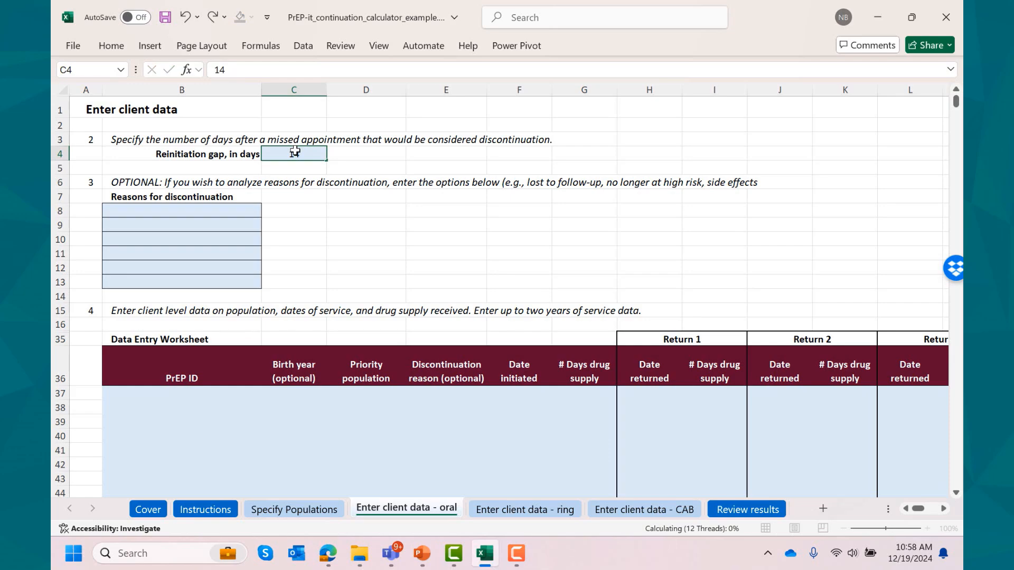
key(Return)
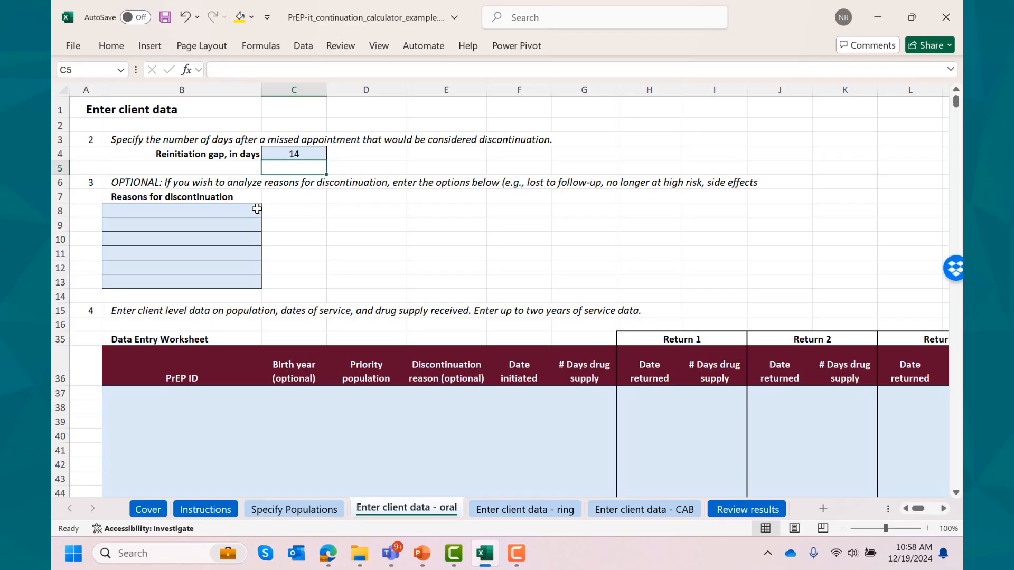
drag(248, 210, 241, 279)
click(297, 212)
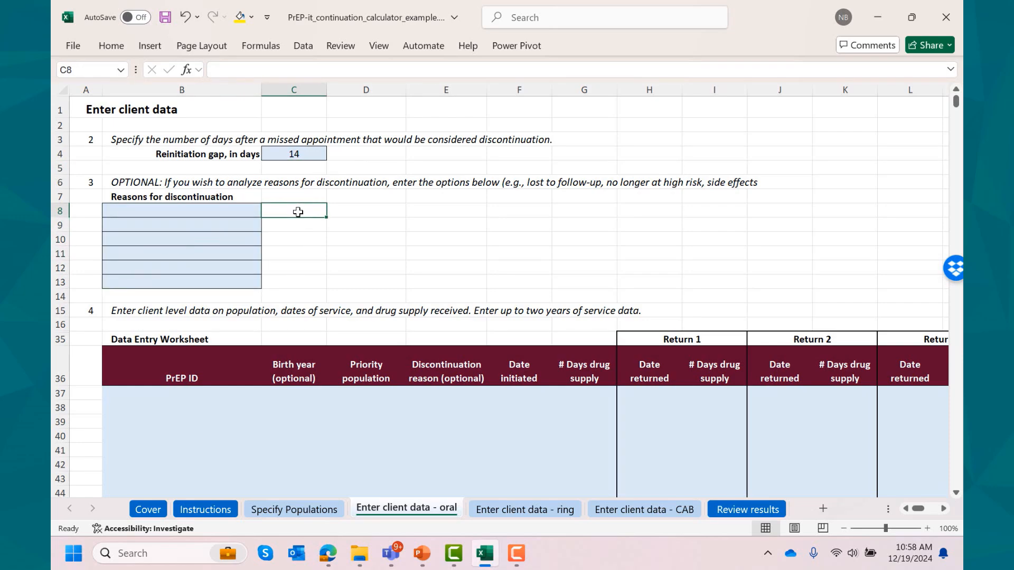
- Enter the first client's PrEP ID and birth year in row 37 and set the priority population to FSWs
scroll(298, 212, down, 2)
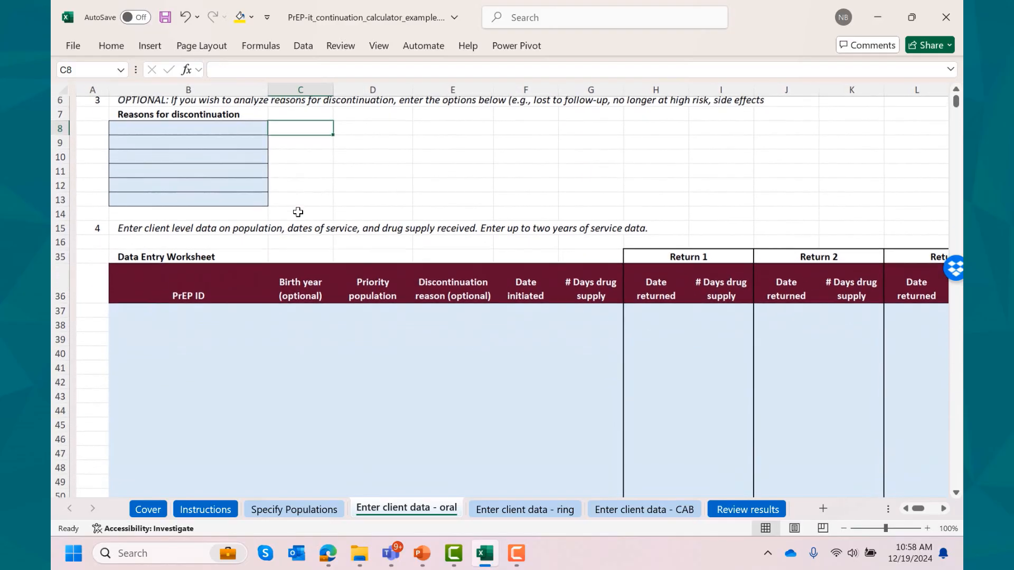
click(208, 286)
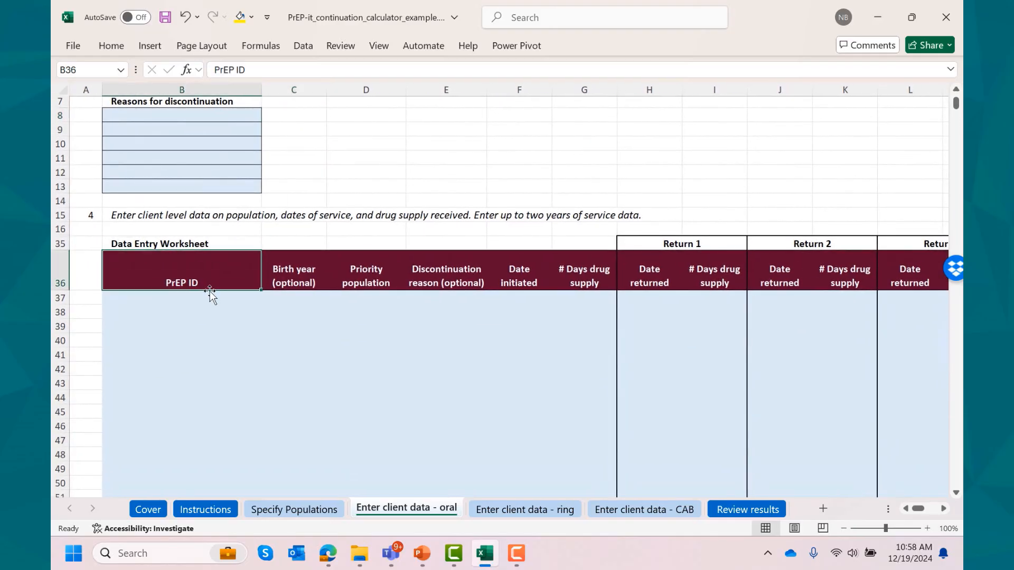
click(206, 303)
text(10001)
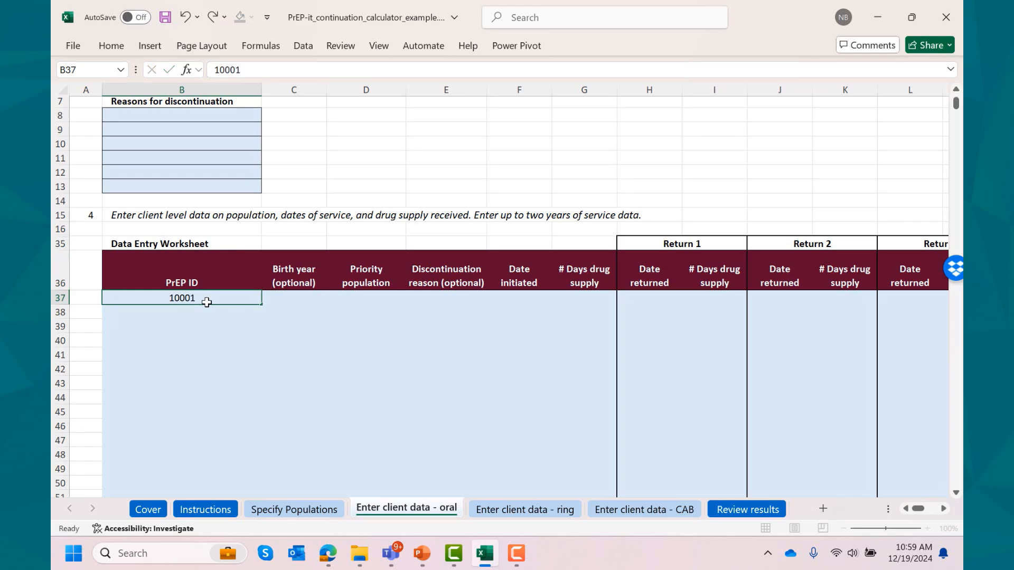
key(Tab)
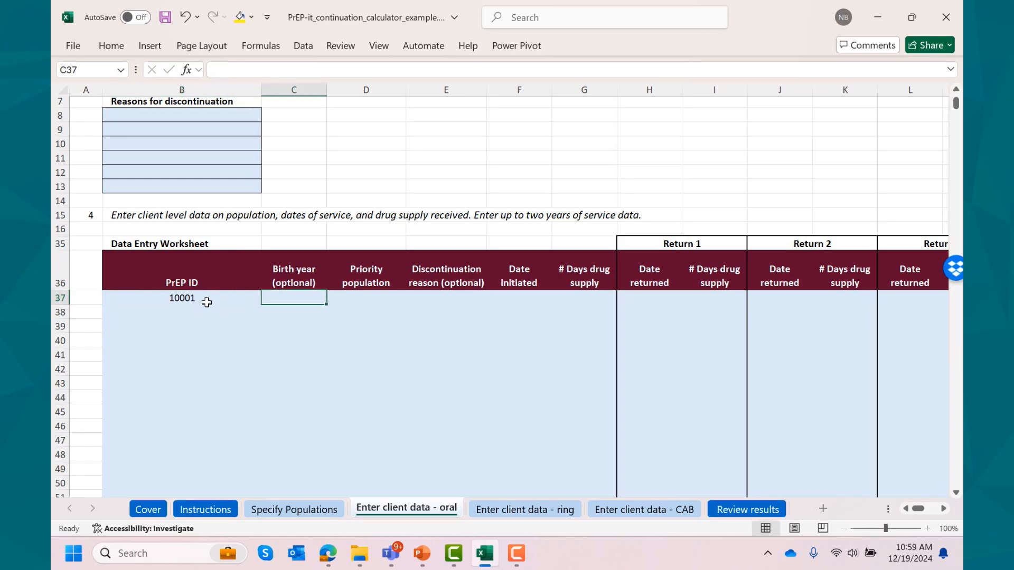
text(1984)
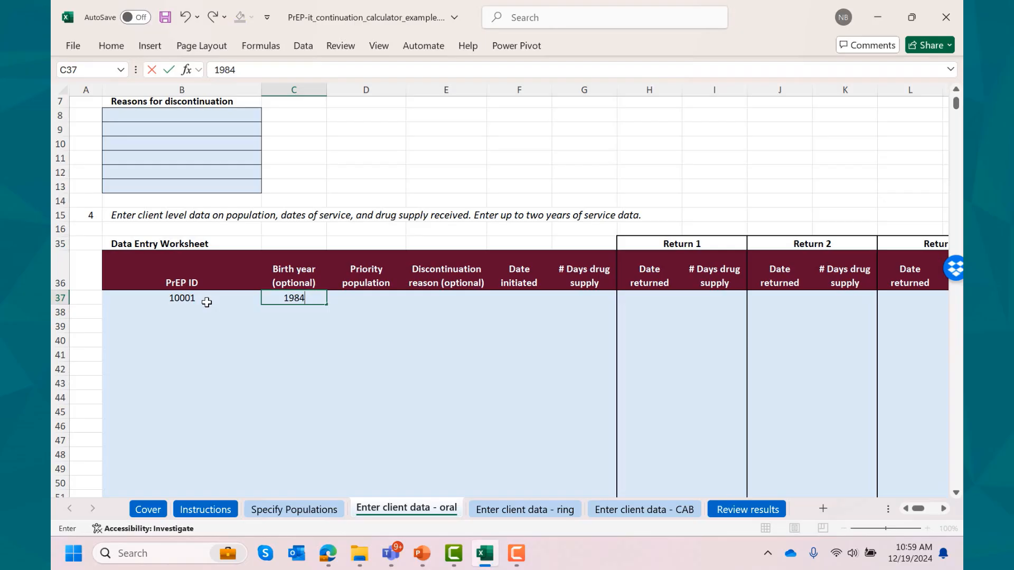
key(Tab)
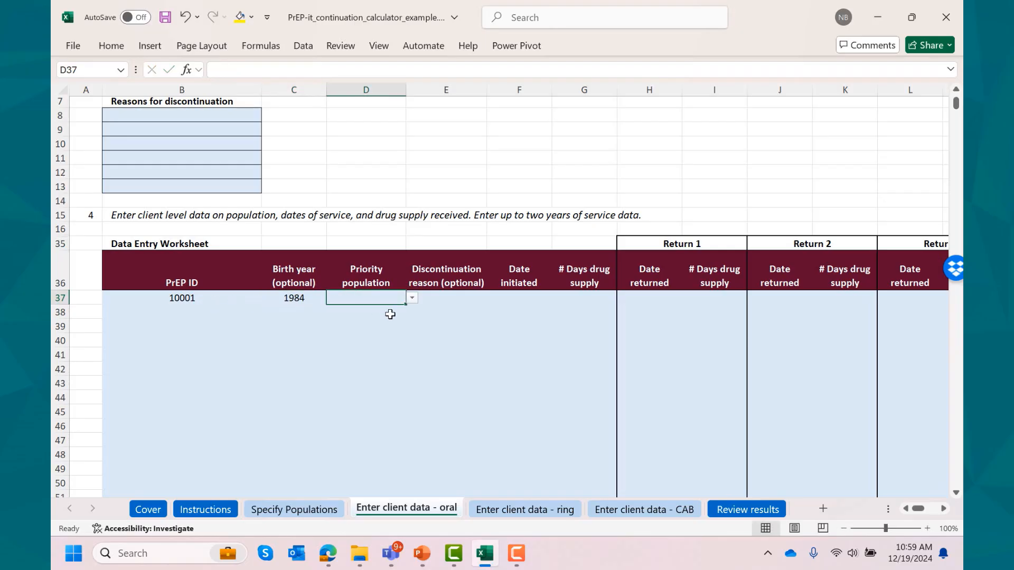
click(412, 299)
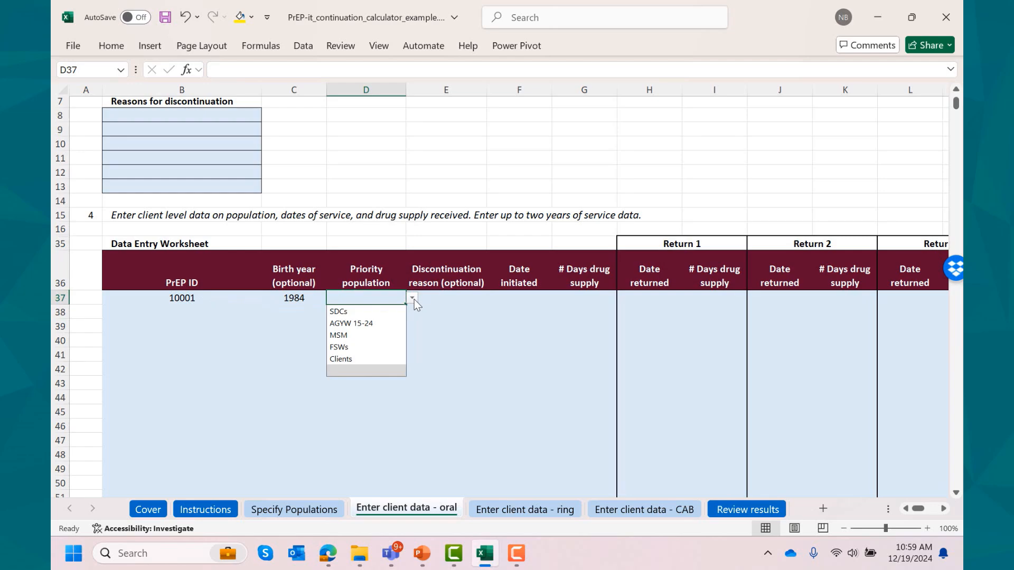
click(375, 344)
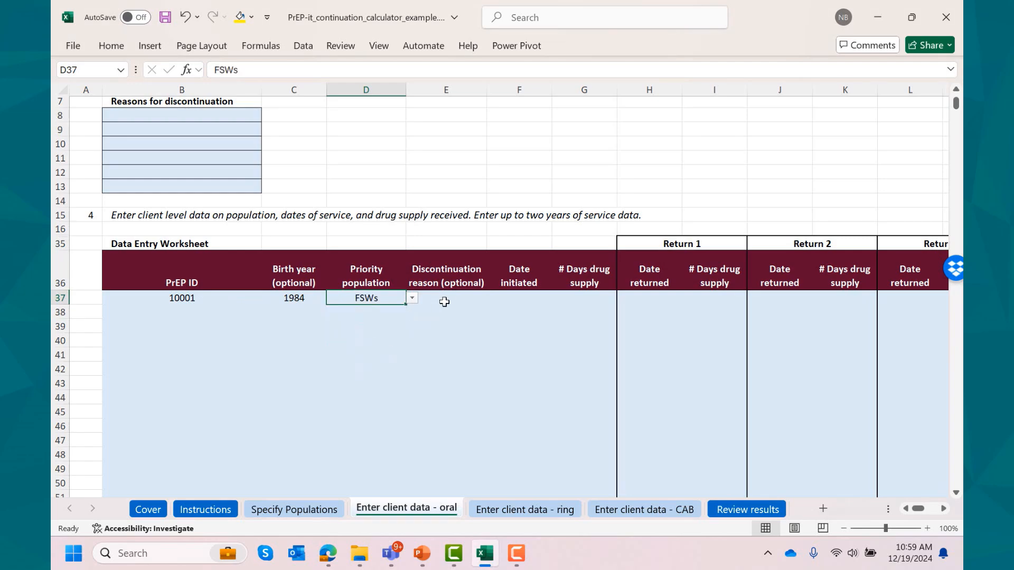
- Leave the first client's discontinuation reason blank and enter the initiation date 6/1/2018 with a 30-day drug supply in row 37
click(457, 294)
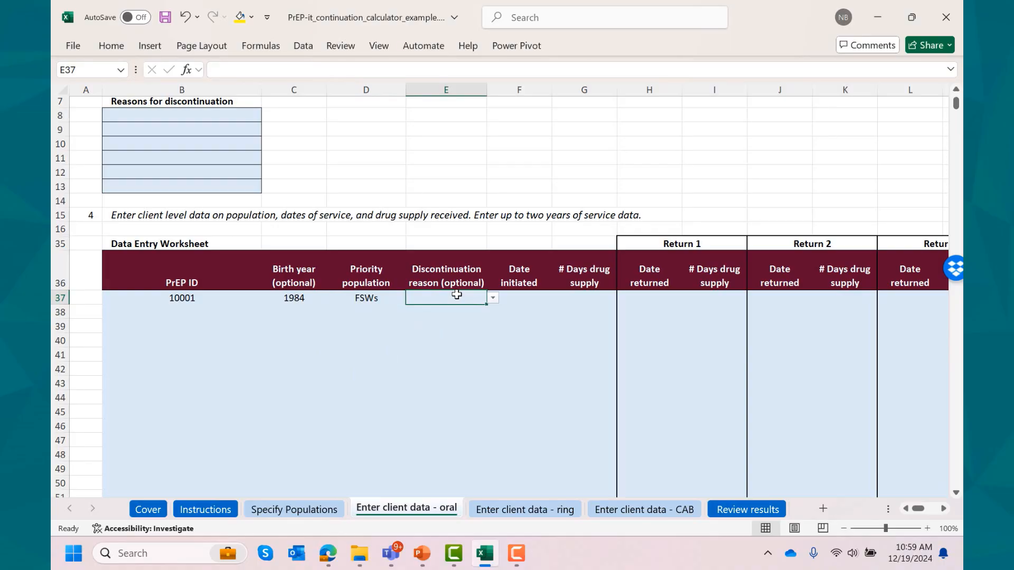
key(Tab)
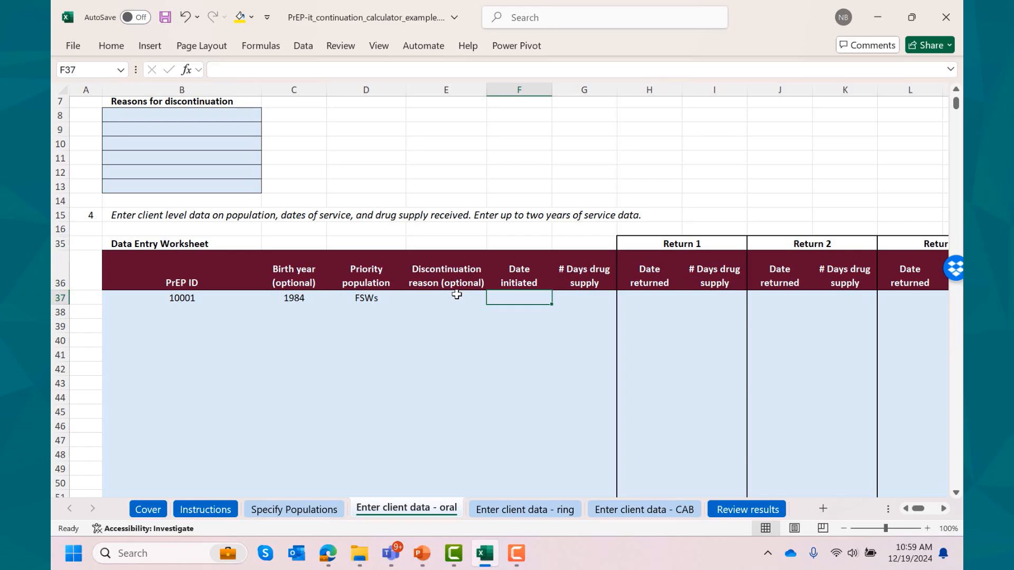
text(6/)
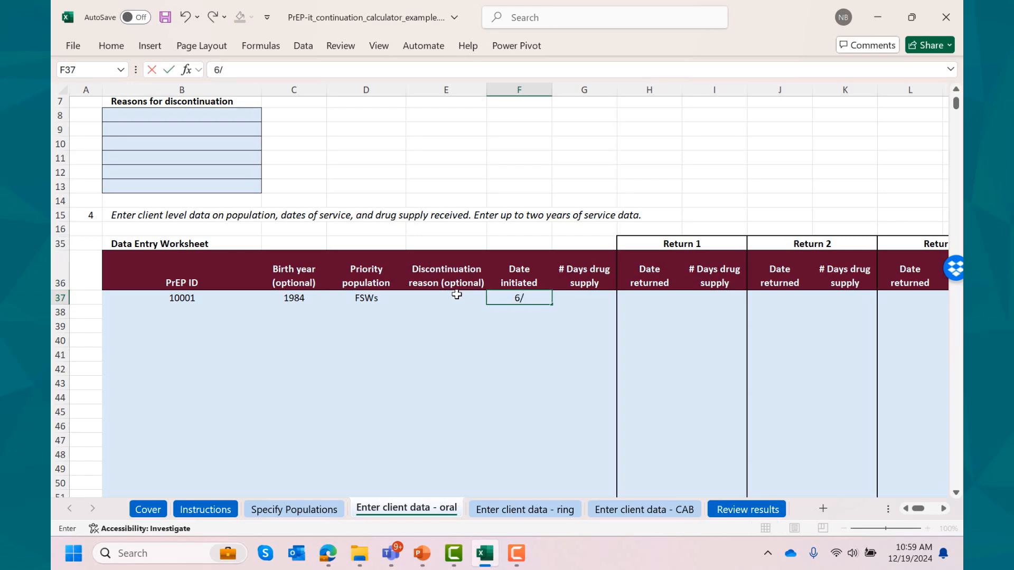
text(1/2018)
key(Tab)
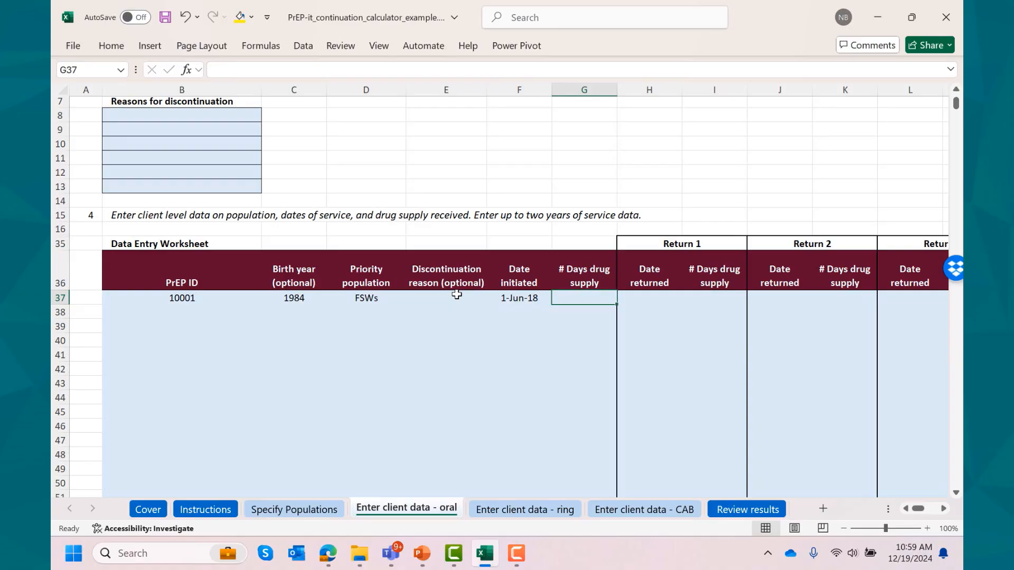
text(30)
key(Tab)
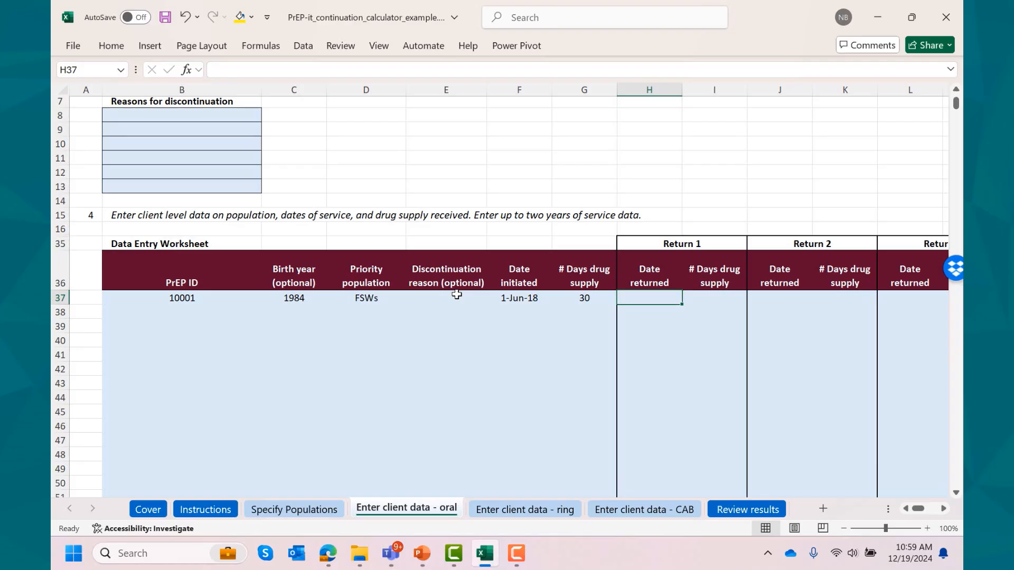
- Record the first client's Return 1 visit as 7/3/2018 with a 90-day drug supply
text(7/3)
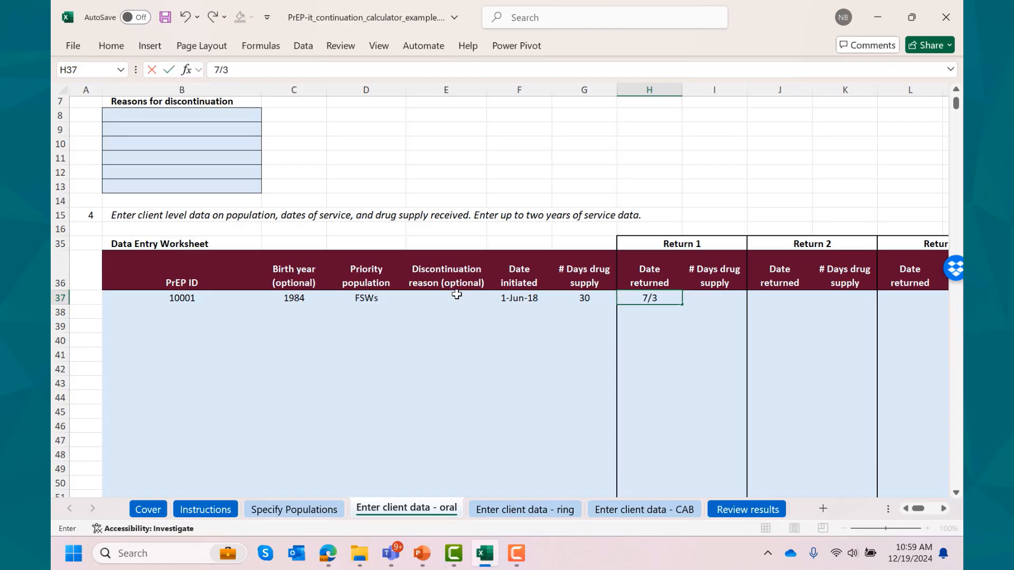
text(/2018)
key(Tab)
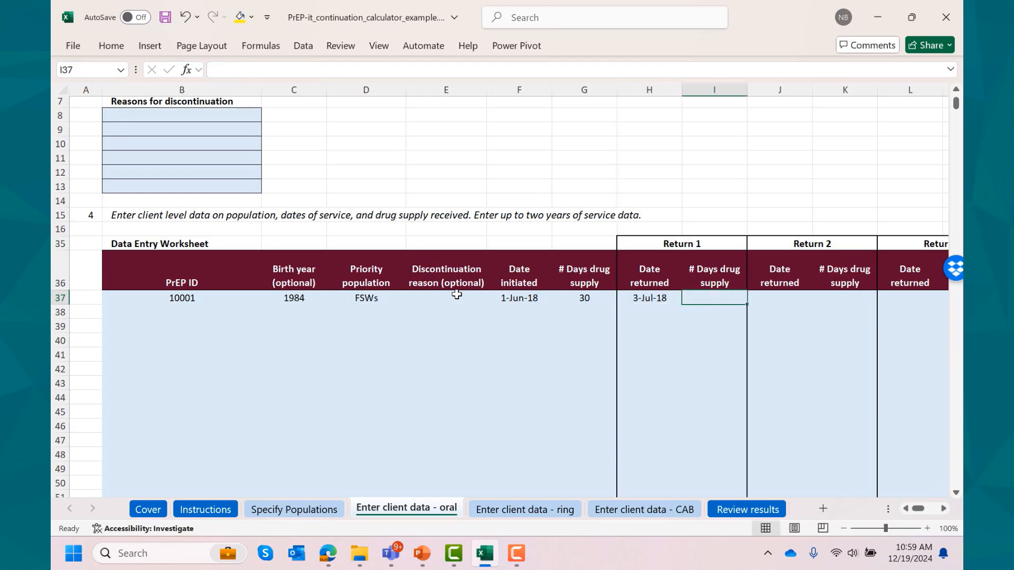
text(90)
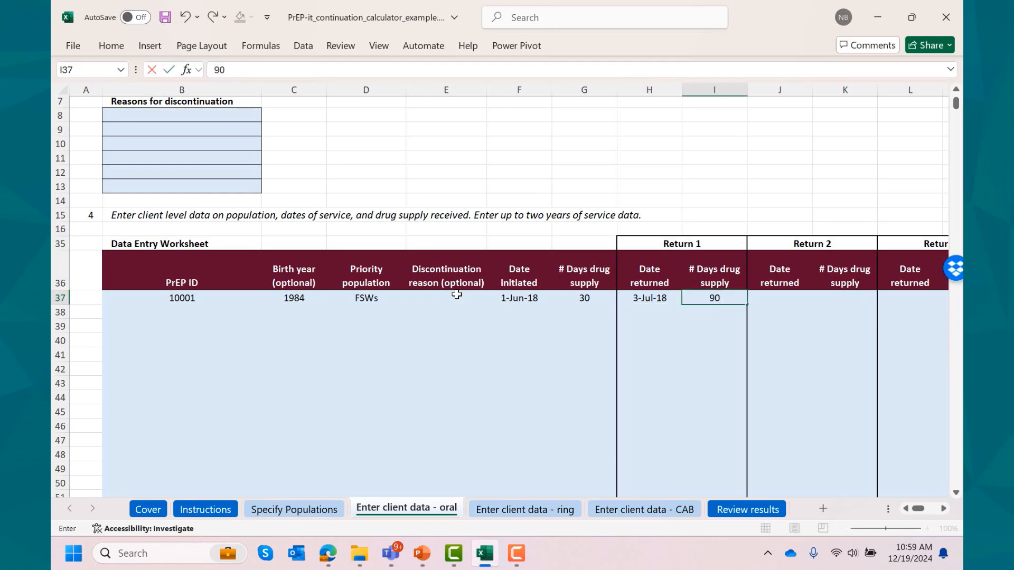
key(Return)
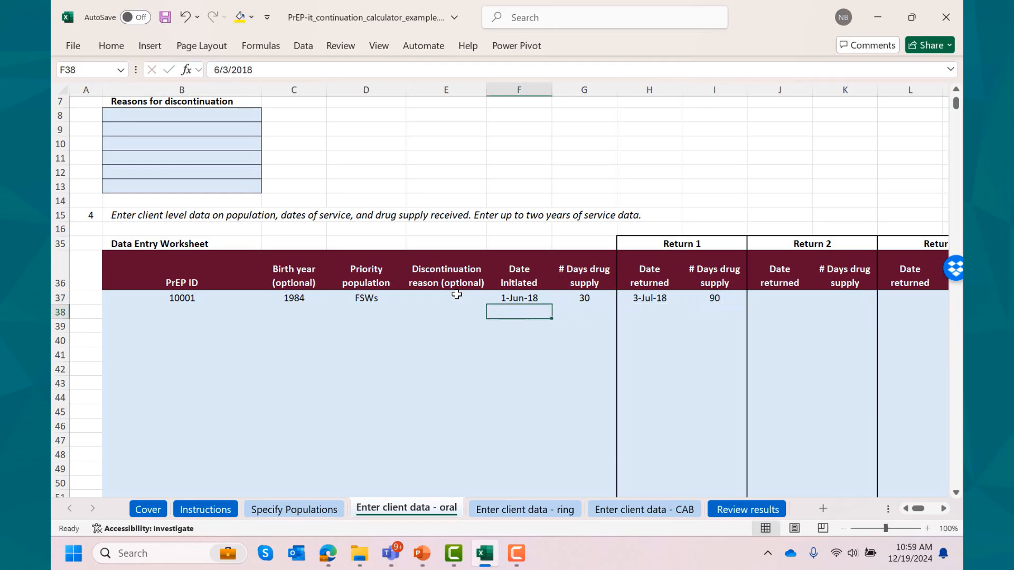
- Record the first client's Return 2 visit as 10/7/2018 with a 90-day drug supply
click(764, 295)
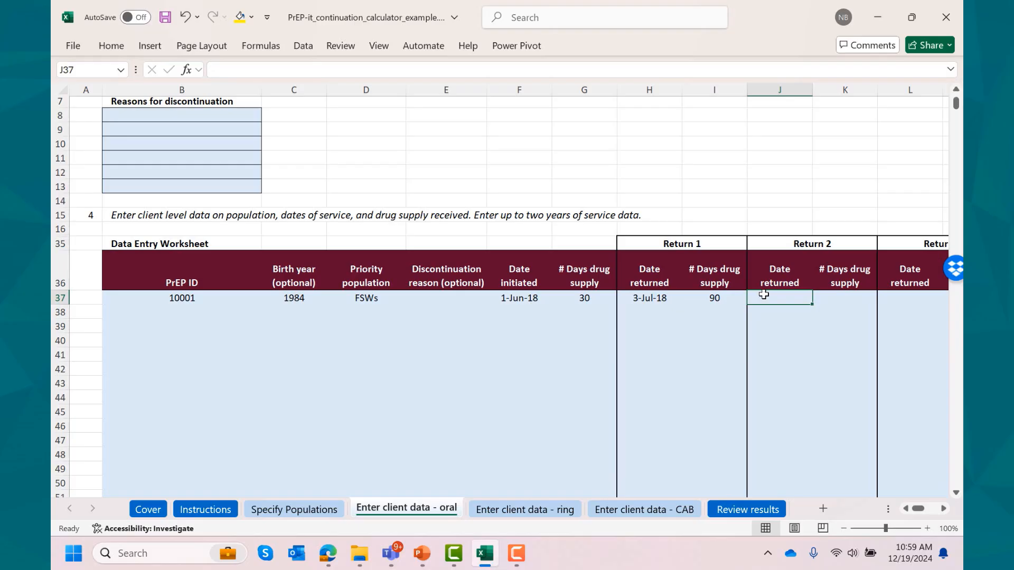
text(10/7/2018)
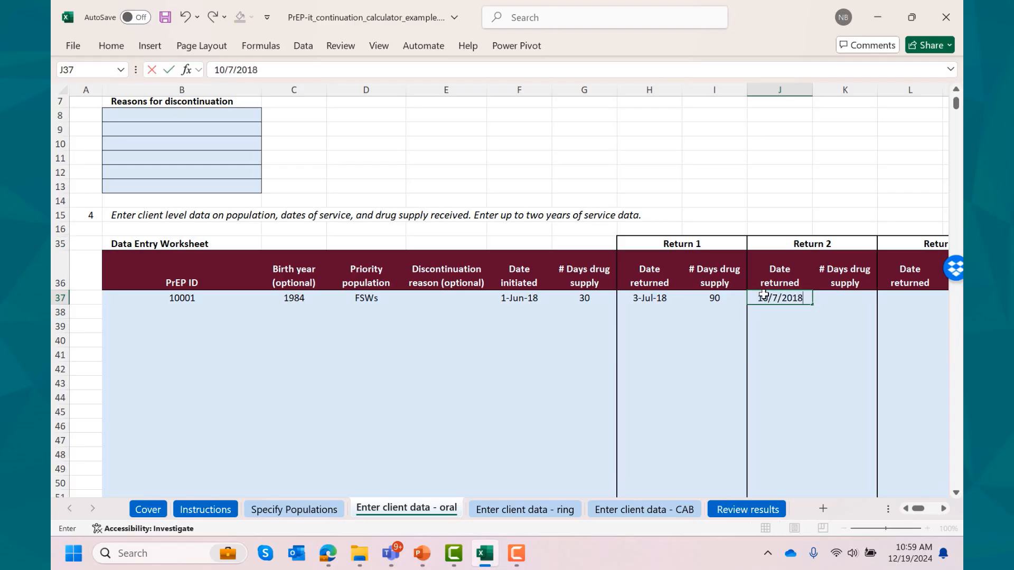
key(Tab)
text(90)
key(Return)
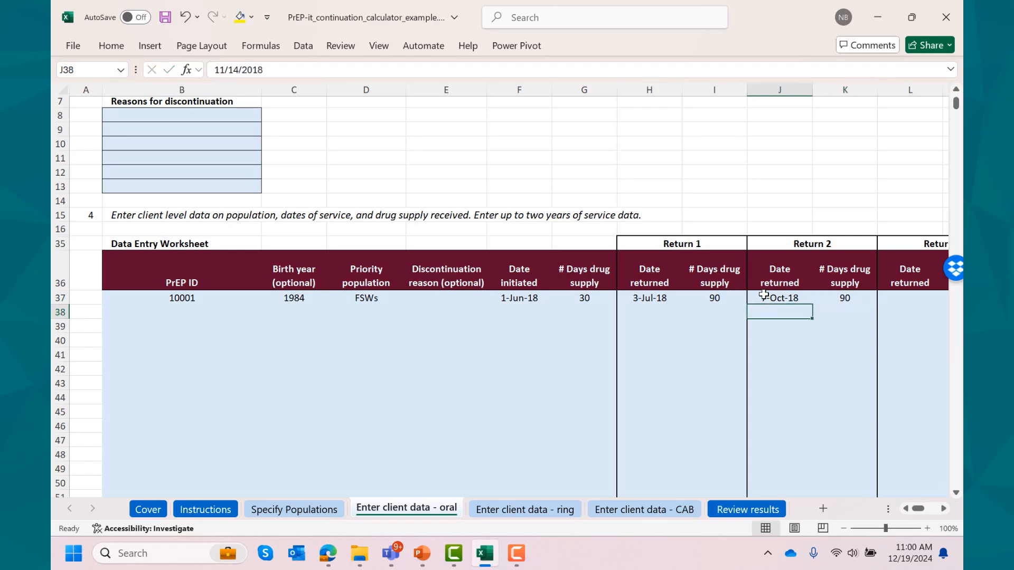
- Record the first client's Return 3 visit as 1/1/2018 with a 90-day drug supply
click(901, 300)
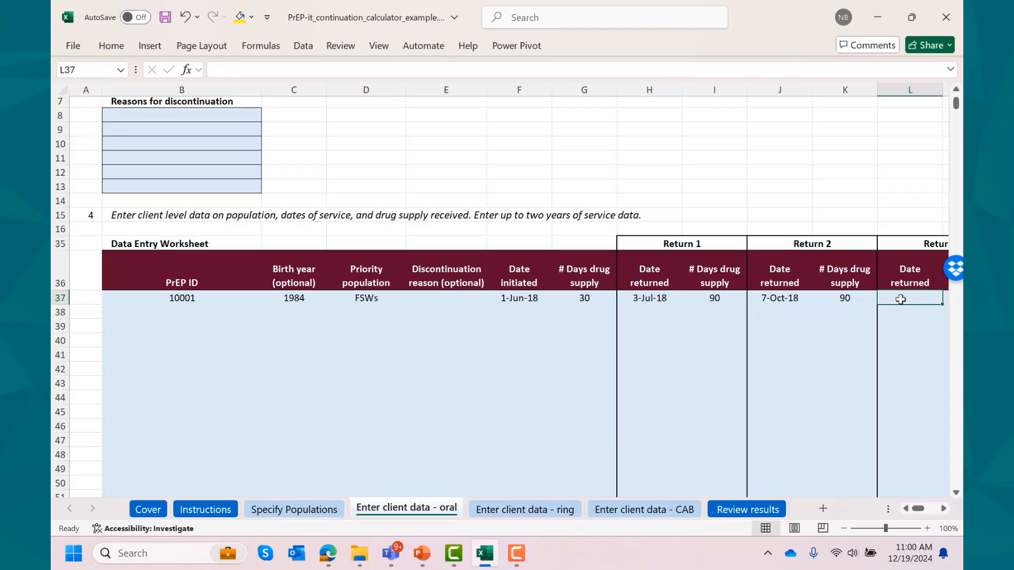
text(1/)
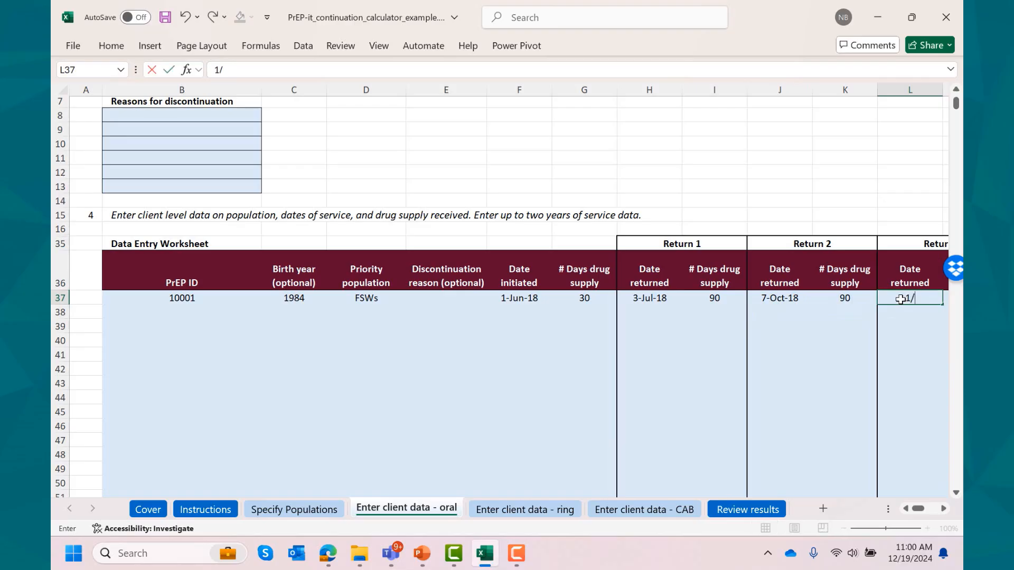
text(1/2018)
key(Tab)
text(90)
key(Tab)
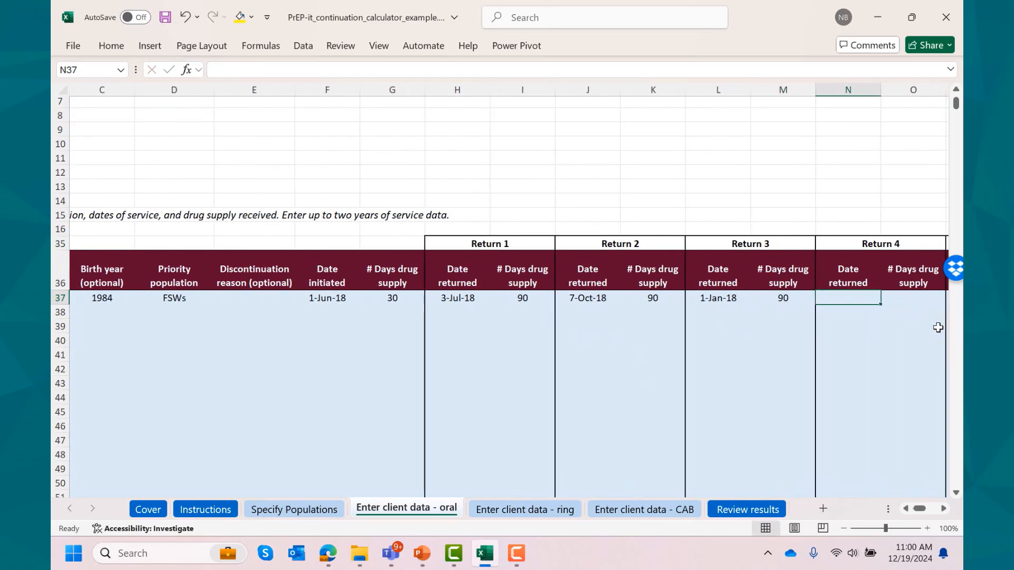
- Examine the return visit columns of the Data Entry Worksheet through Return 14
scroll(900, 300, left, 2)
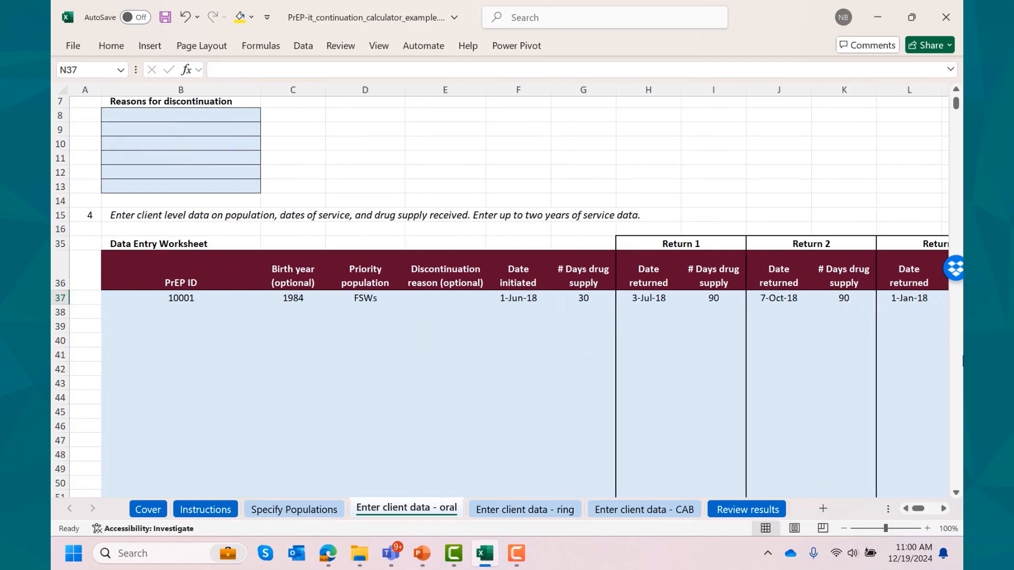
scroll(509, 296, right, 6)
scroll(509, 296, right, 6)
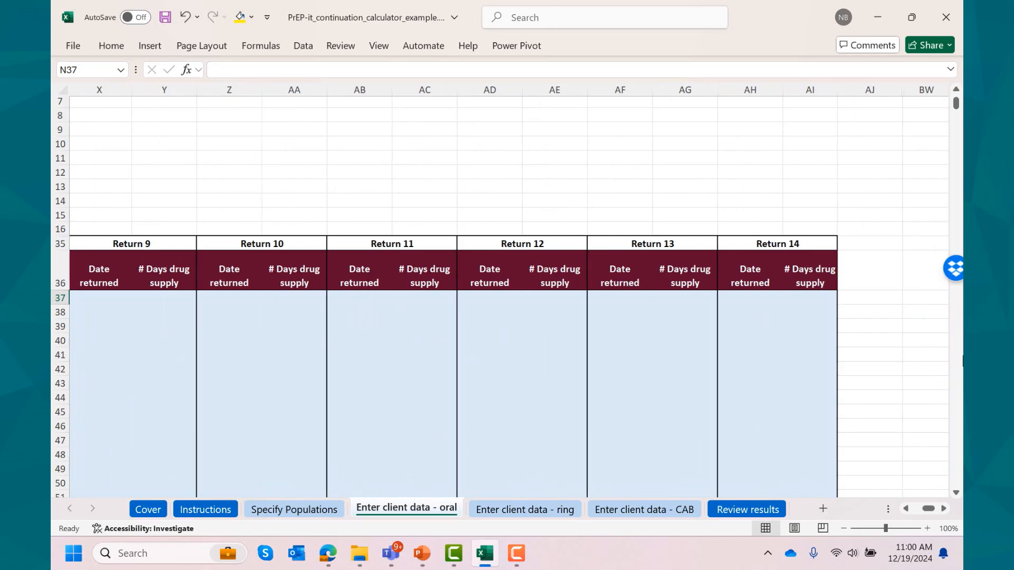
scroll(510, 296, left, 10)
scroll(509, 296, left, 4)
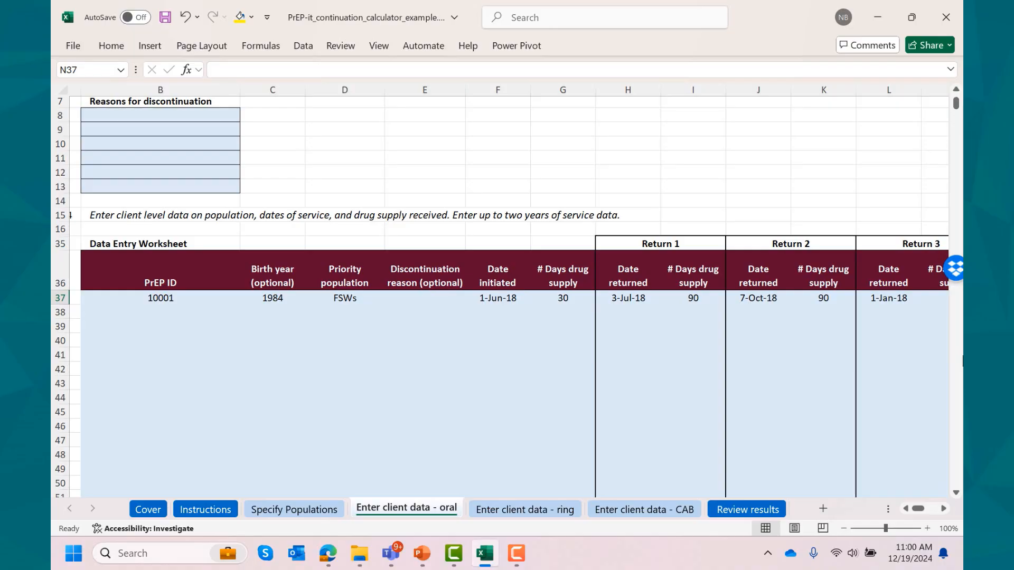
scroll(509, 296, left, 1)
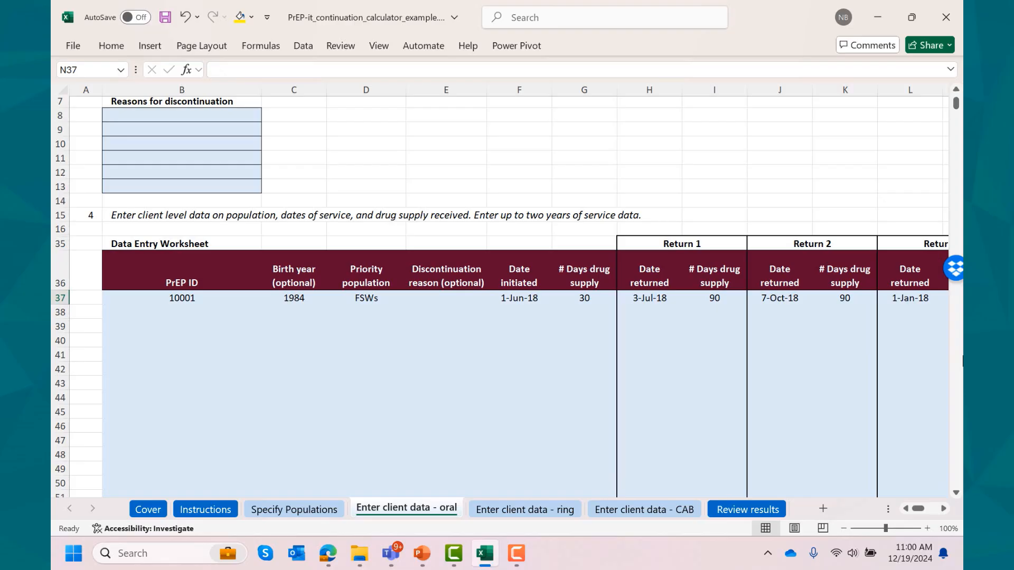
- Set the font color of the client data rows from row 38 downward to Automatic to reveal the prefilled records
scroll(510, 400, up, 1)
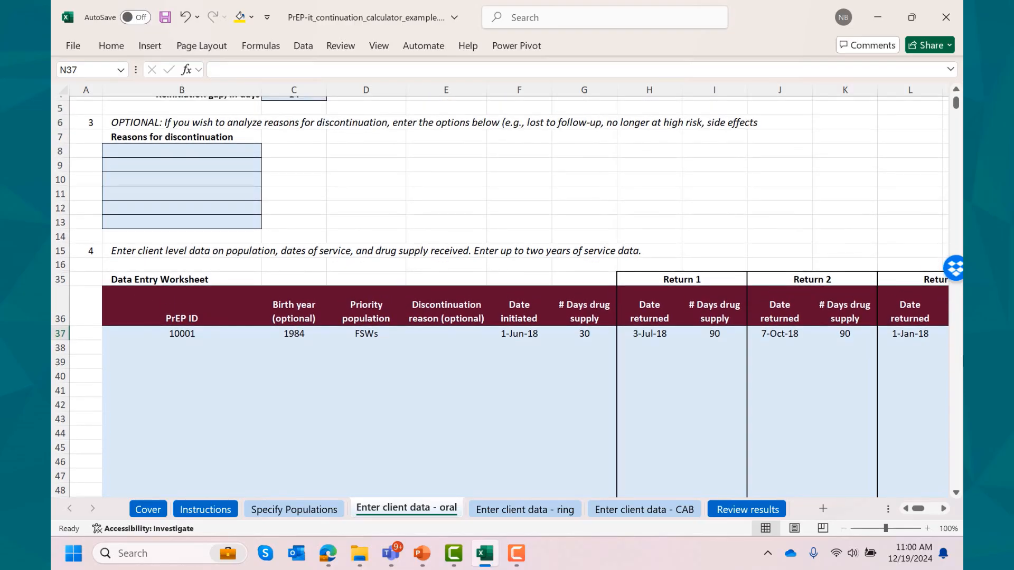
drag(60, 347, 53, 523)
scroll(335, 158, up, 12)
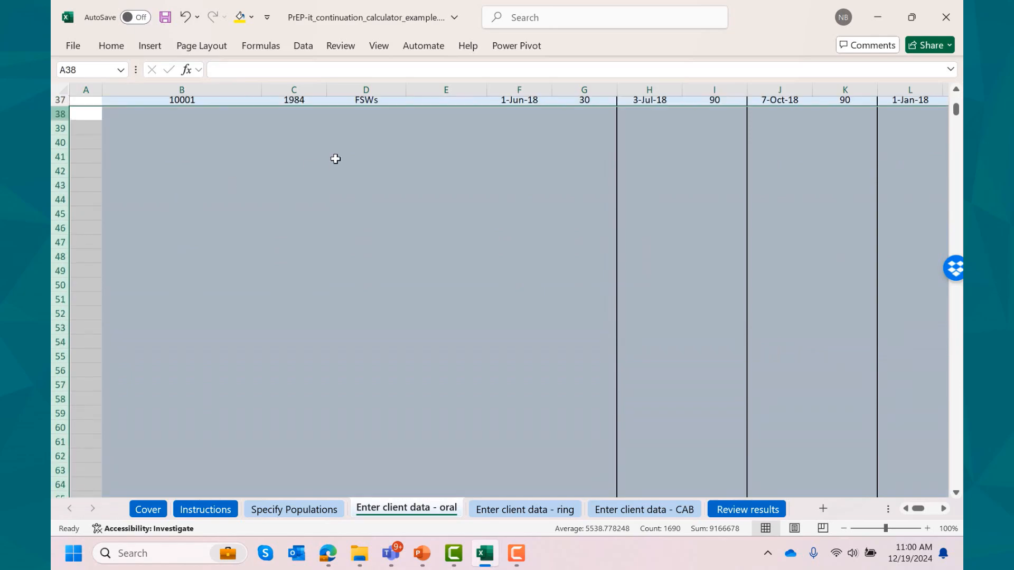
scroll(336, 158, up, 2)
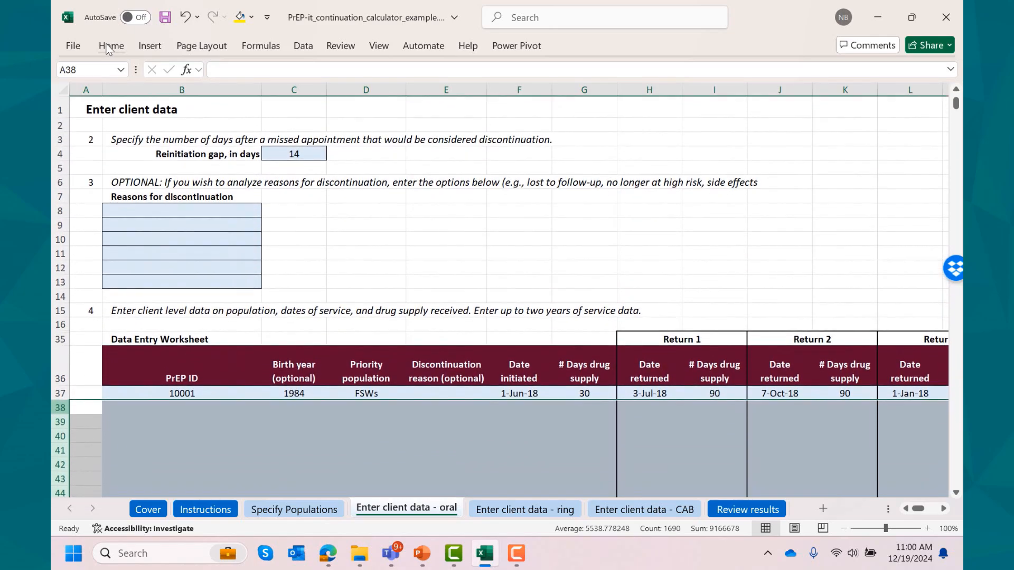
click(108, 46)
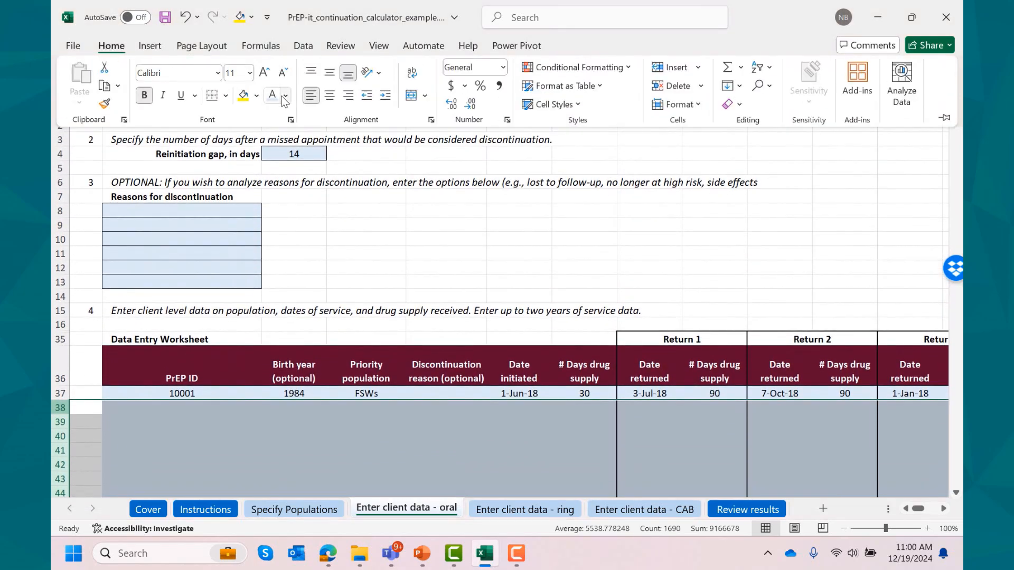
click(285, 101)
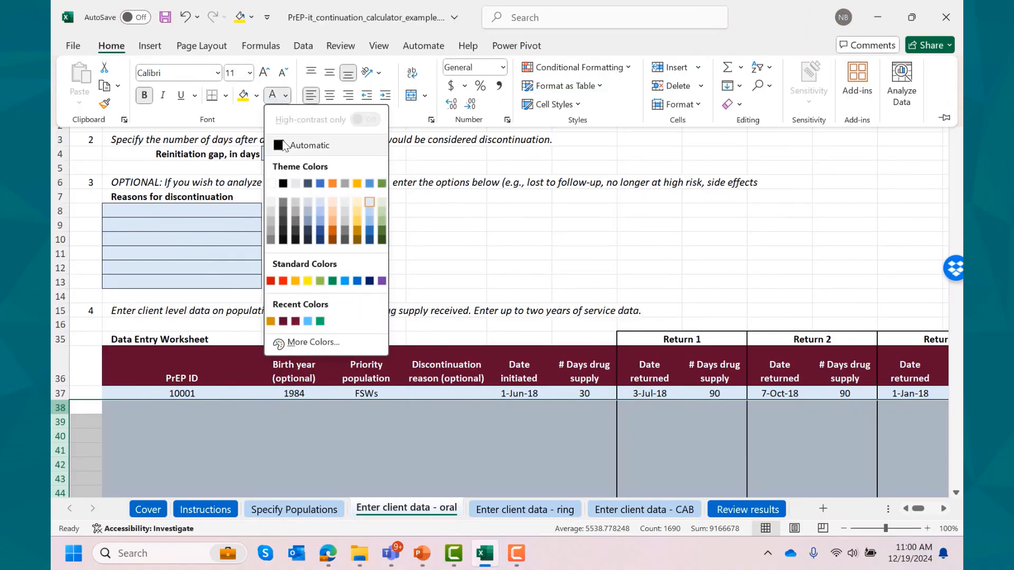
click(284, 144)
click(374, 235)
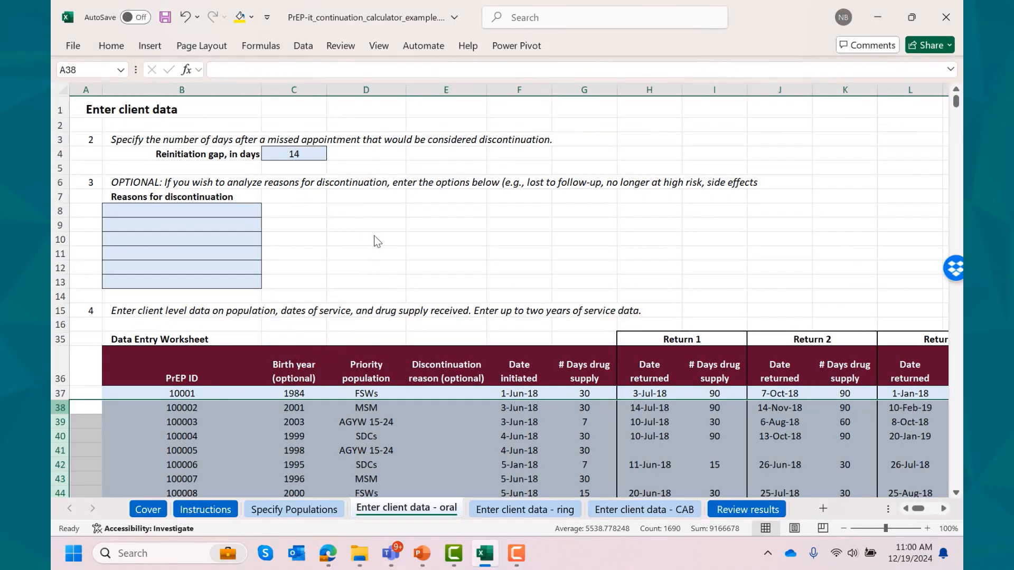
click(374, 236)
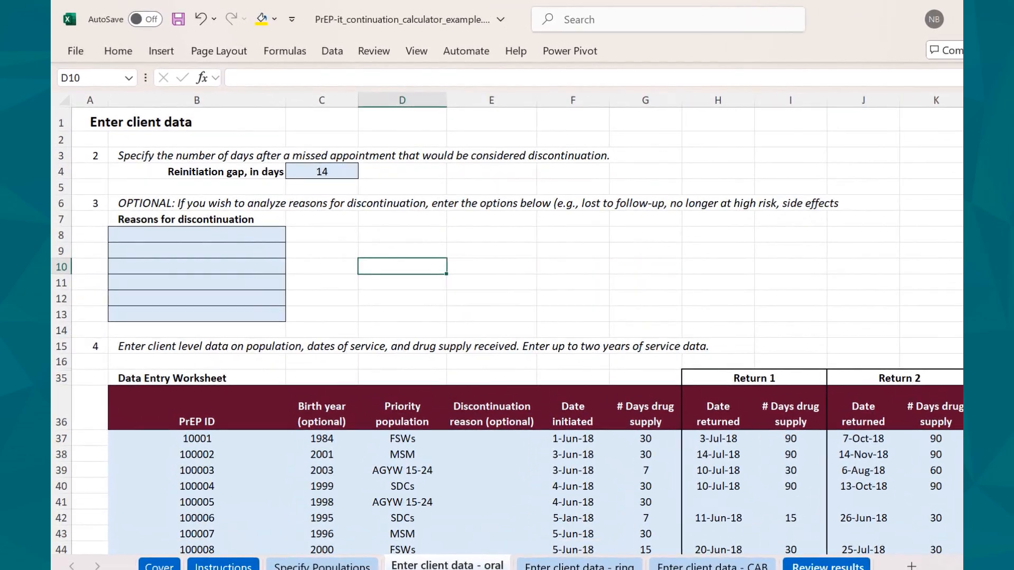
- Open the Review results sheet to view the oral PrEP continuation curves
click(734, 508)
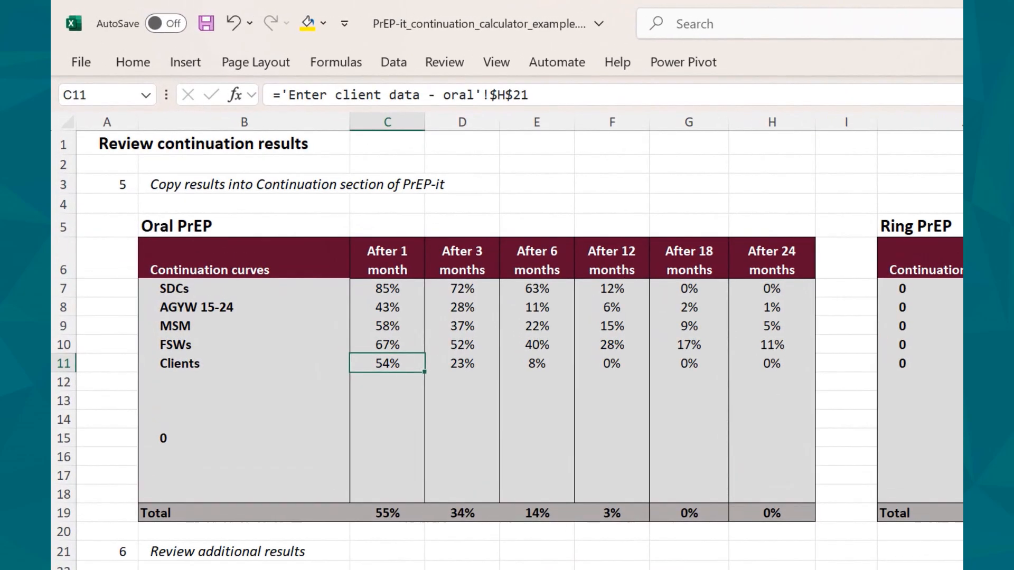